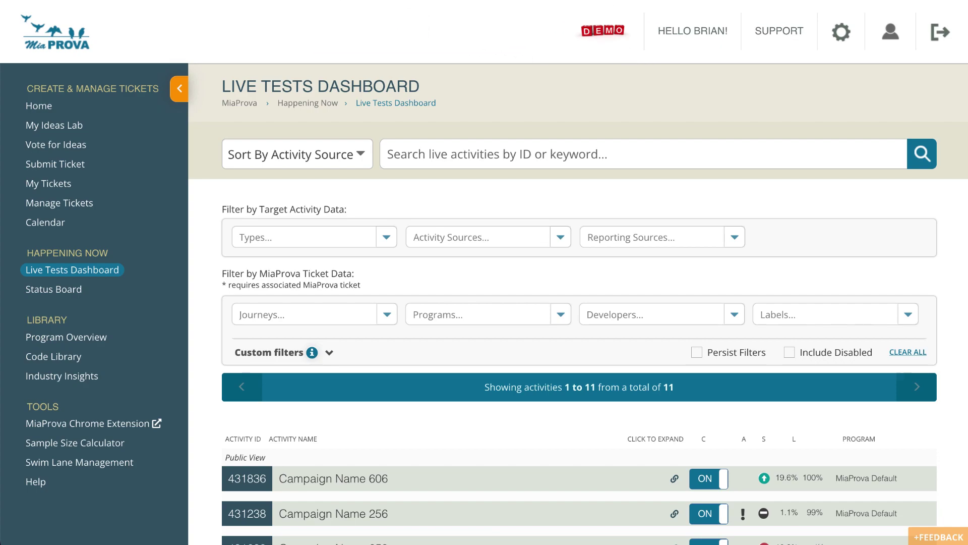
Dismiss the assistance-programs info banner on the Bank of America homepage and browse the page.
click(101, 1)
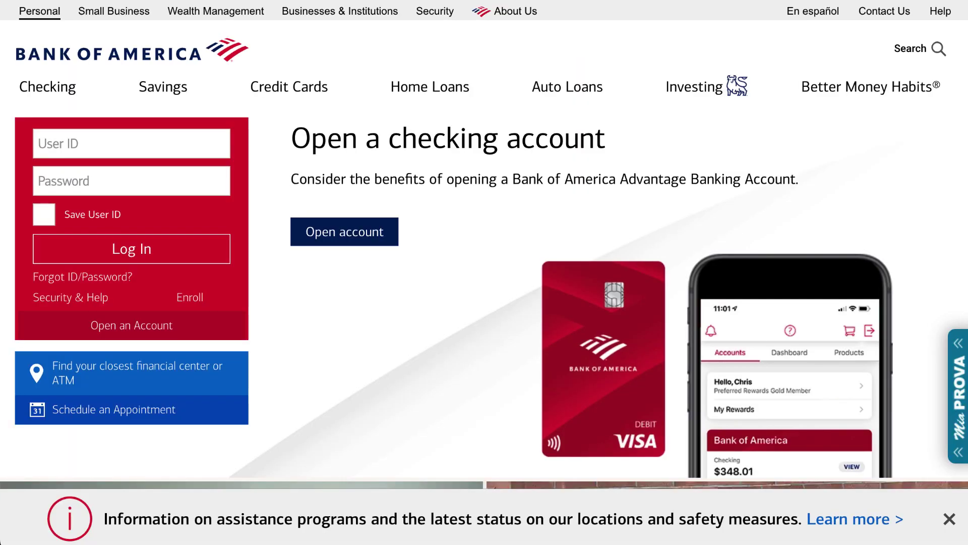
scroll(591, 198, down, 1)
scroll(590, 197, up, 1)
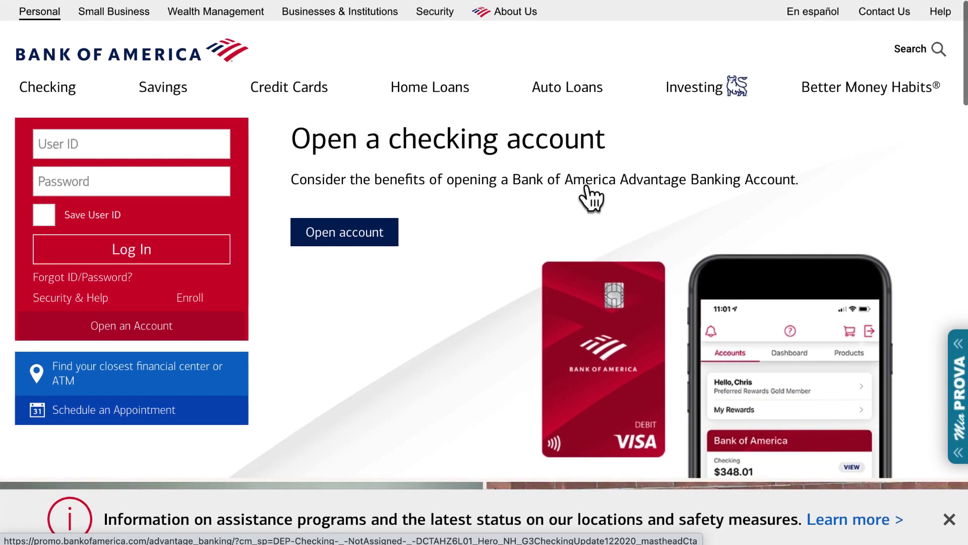
click(950, 518)
scroll(483, 227, down, 10)
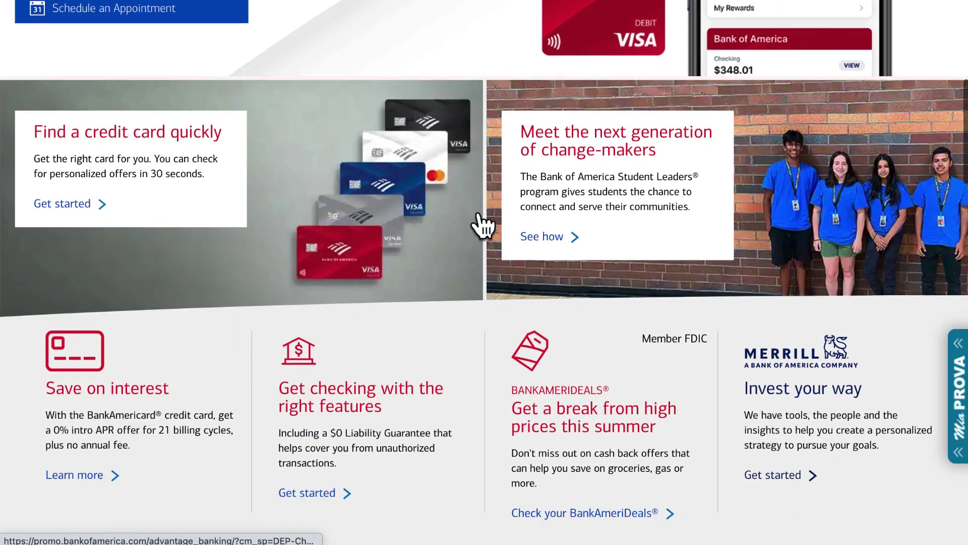
scroll(484, 224, up, 10)
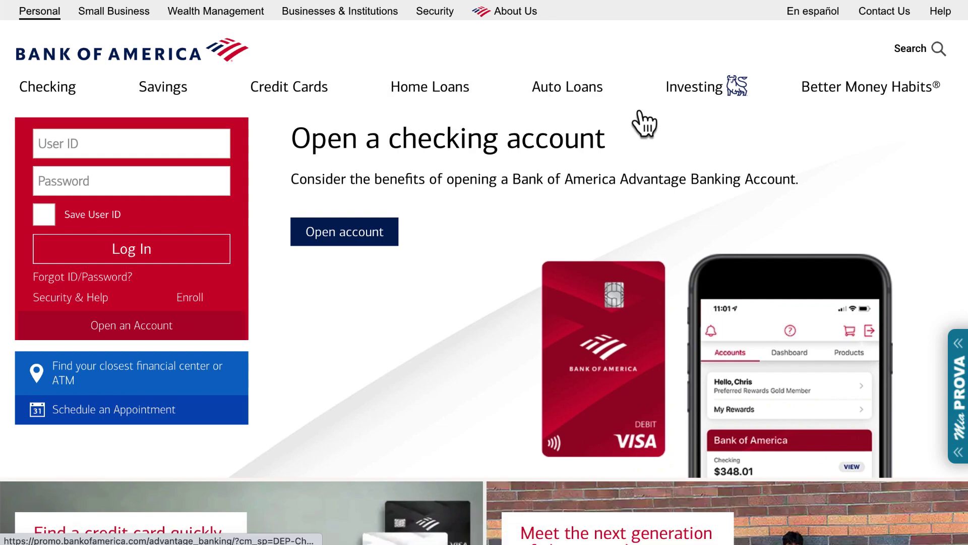
scroll(637, 239, down, 1)
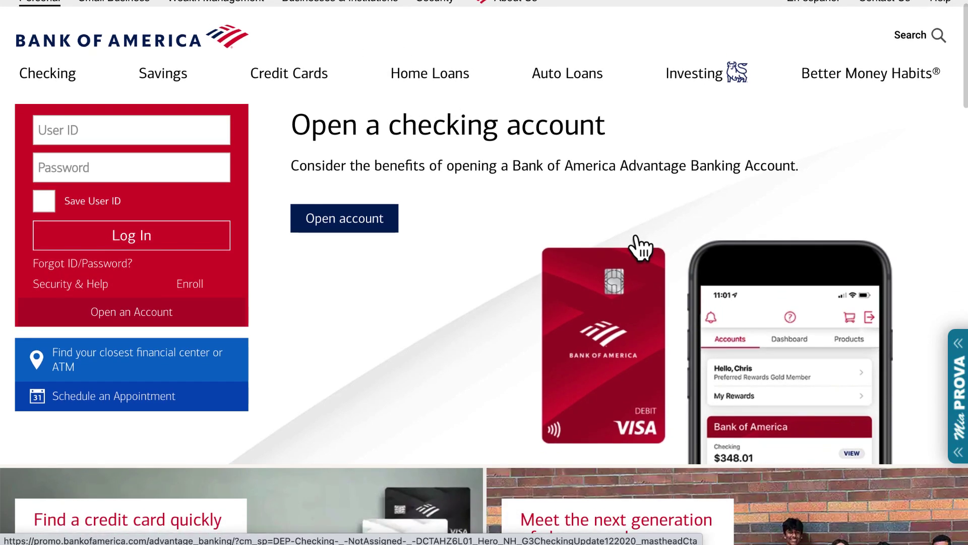
scroll(635, 237, up, 1)
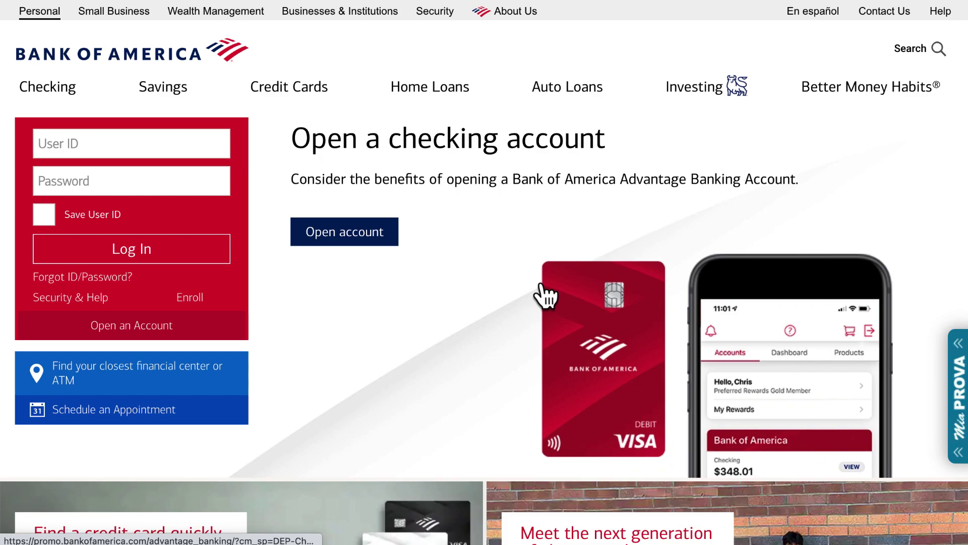
scroll(545, 293, down, 3)
scroll(547, 298, up, 4)
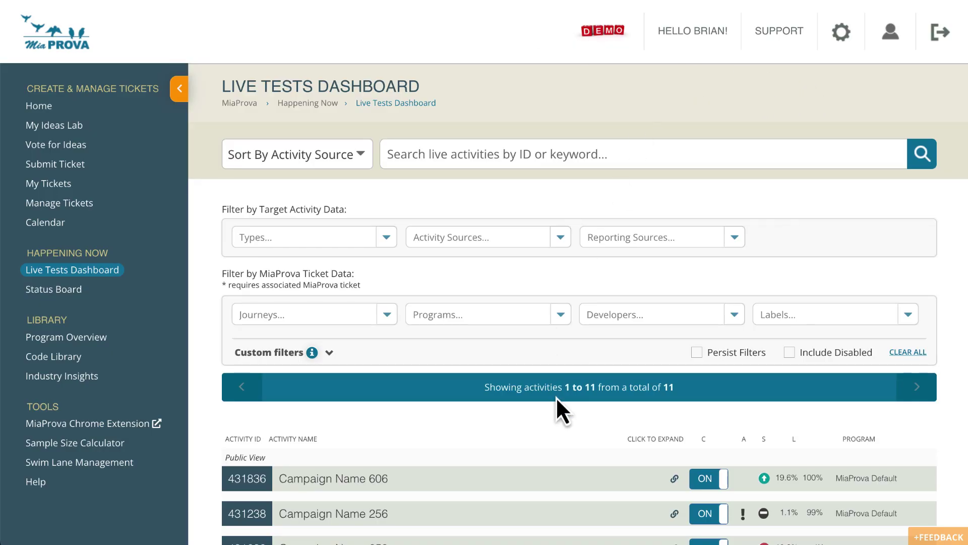
Open the Admin Console's Tests Setup settings and scroll down to the Test Metrics list.
scroll(557, 402, down, 5)
scroll(557, 404, up, 5)
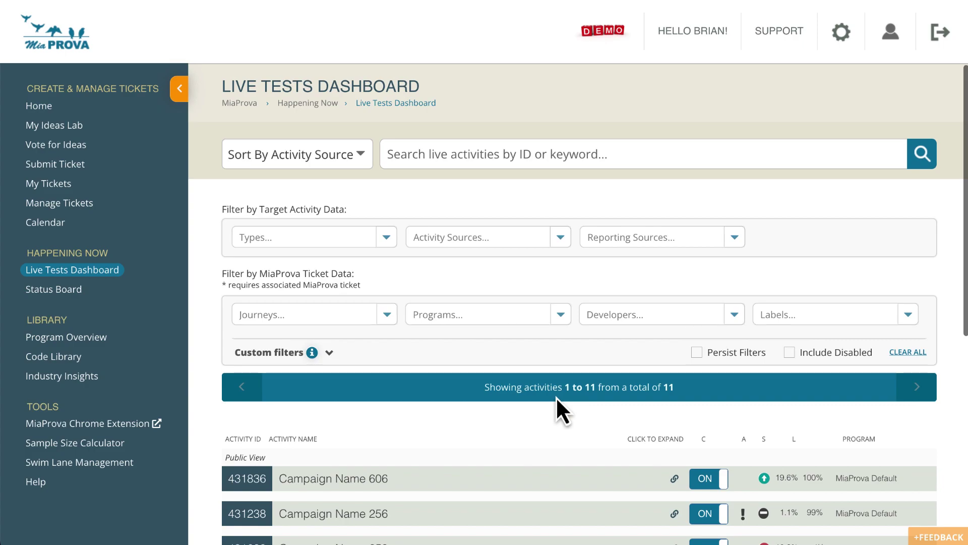
click(836, 41)
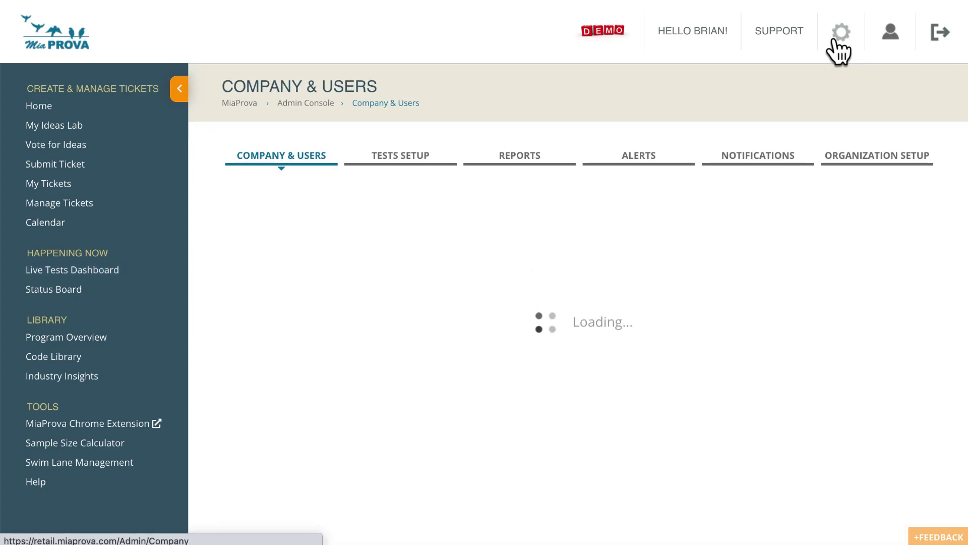
click(395, 160)
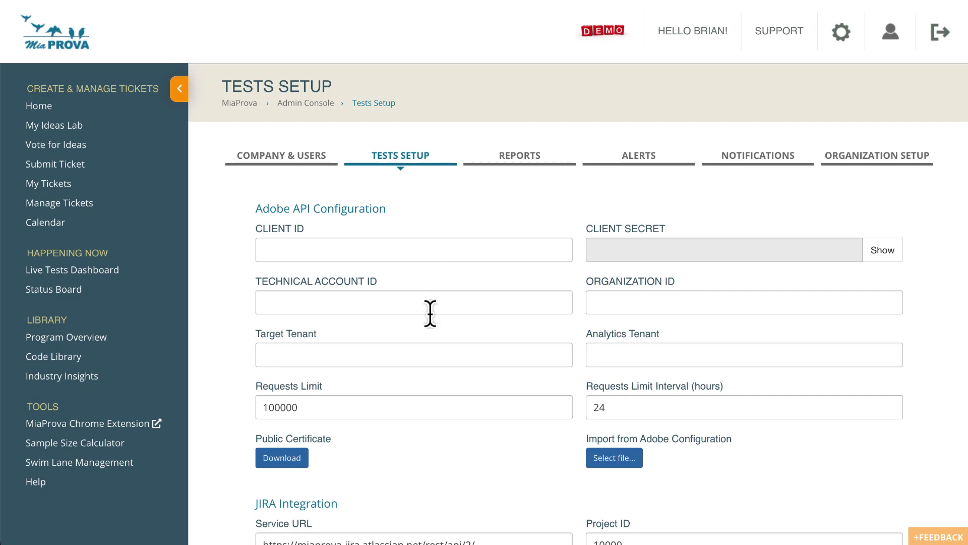
scroll(429, 313, down, 14)
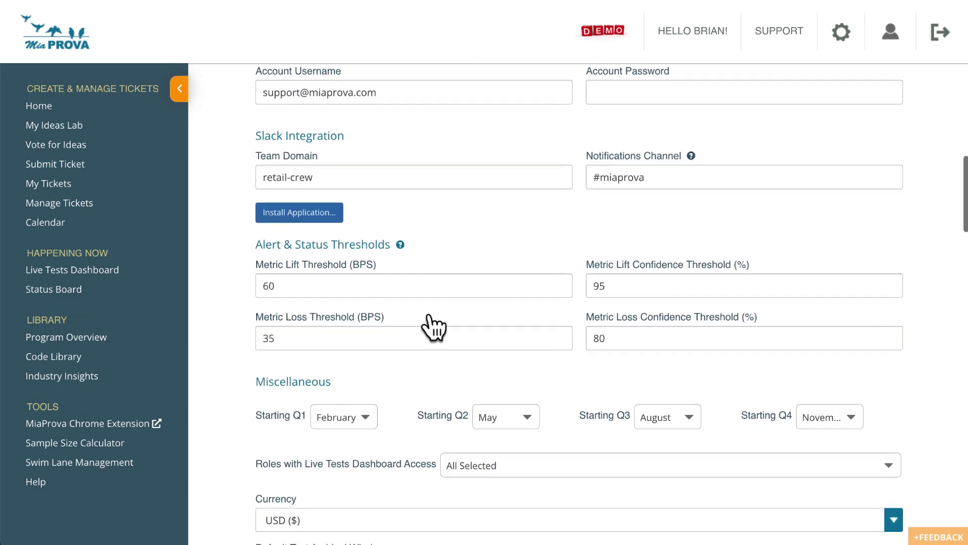
scroll(431, 316, down, 1)
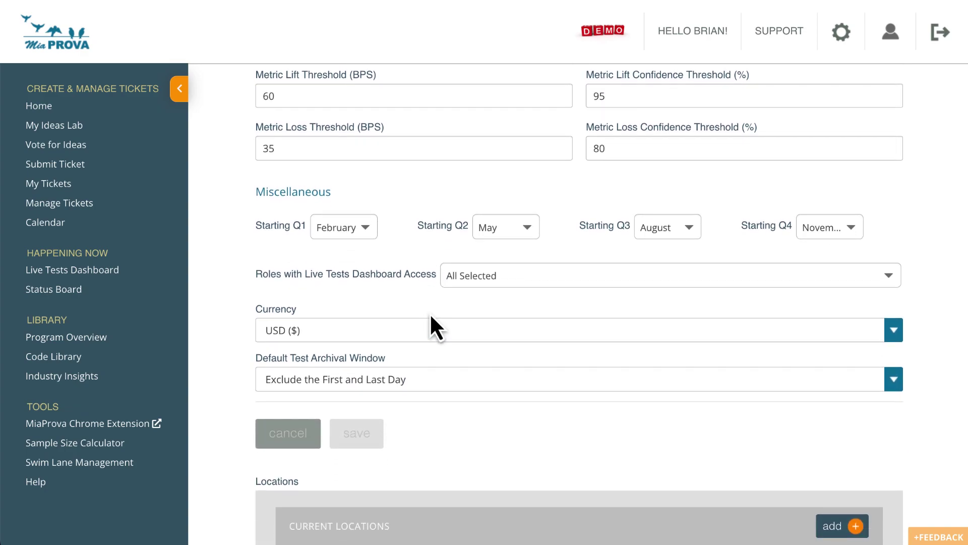
scroll(431, 316, down, 3)
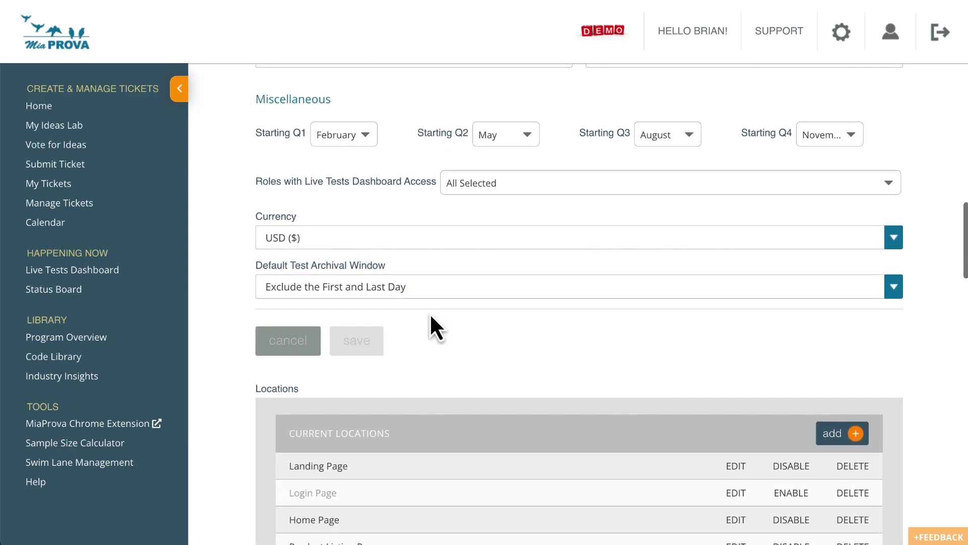
scroll(430, 316, down, 4)
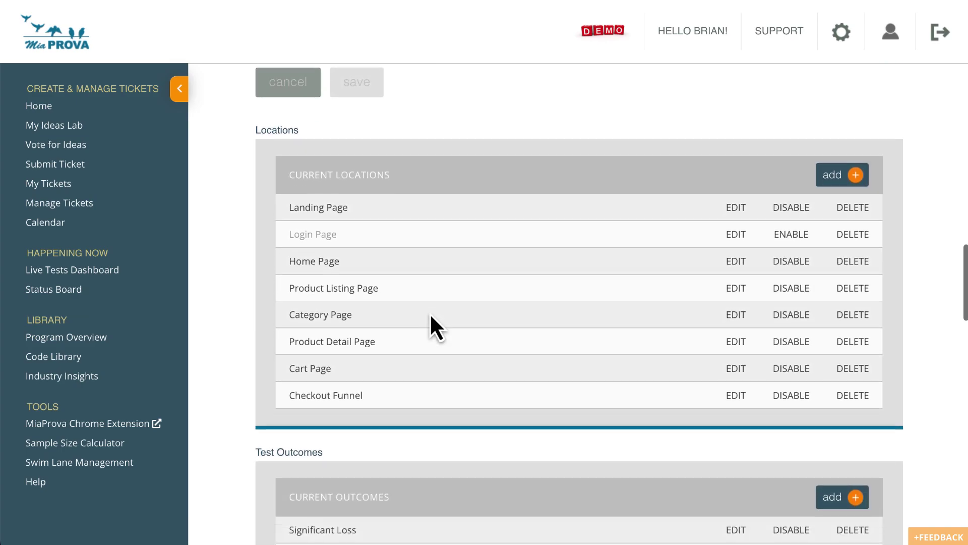
scroll(431, 317, down, 7)
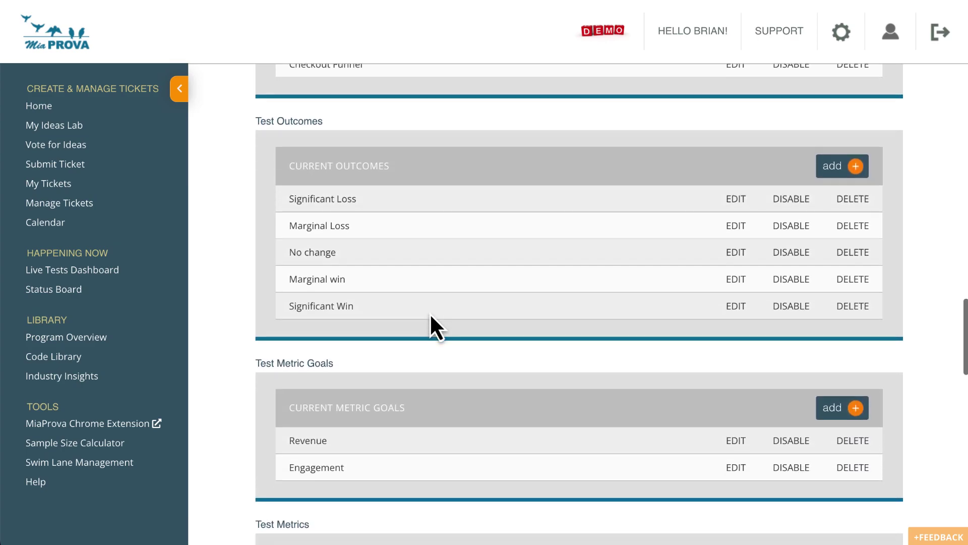
scroll(429, 312, down, 2)
scroll(285, 380, down, 1)
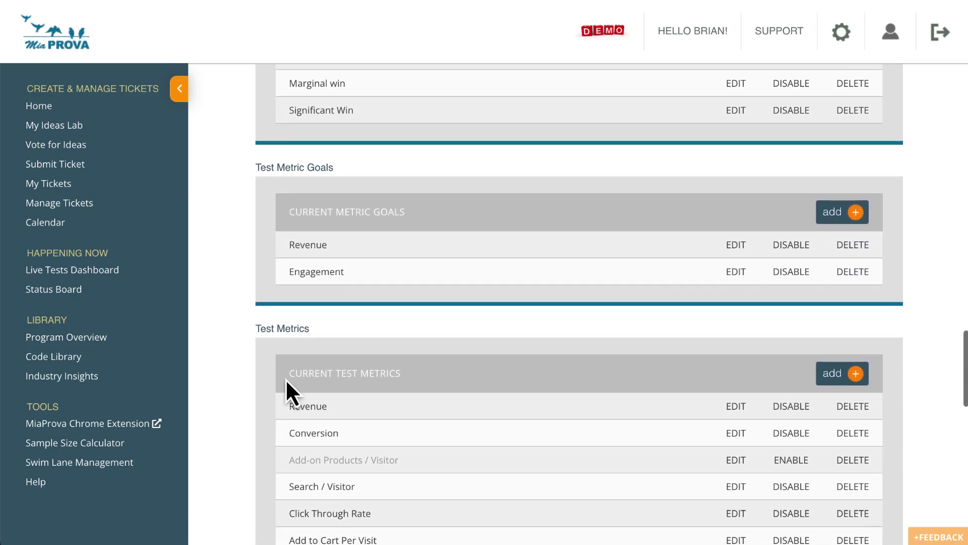
Start a new test metric and name it 'Application Completes'.
click(840, 371)
scroll(516, 266, down, 3)
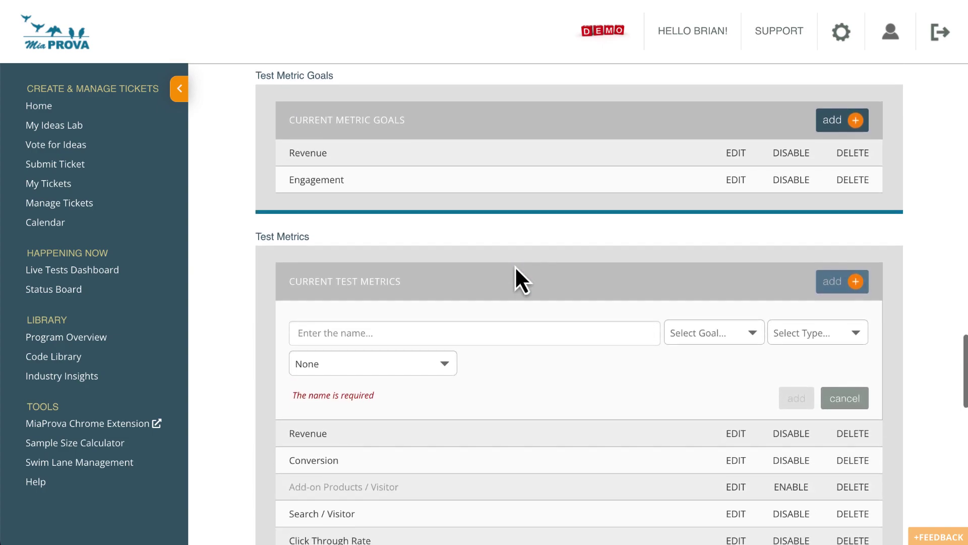
click(476, 261)
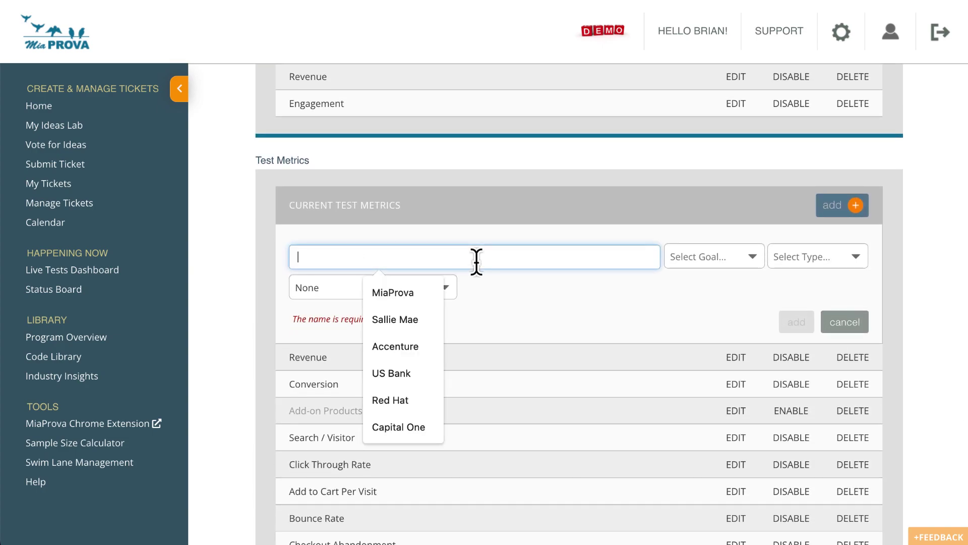
text(APplic)
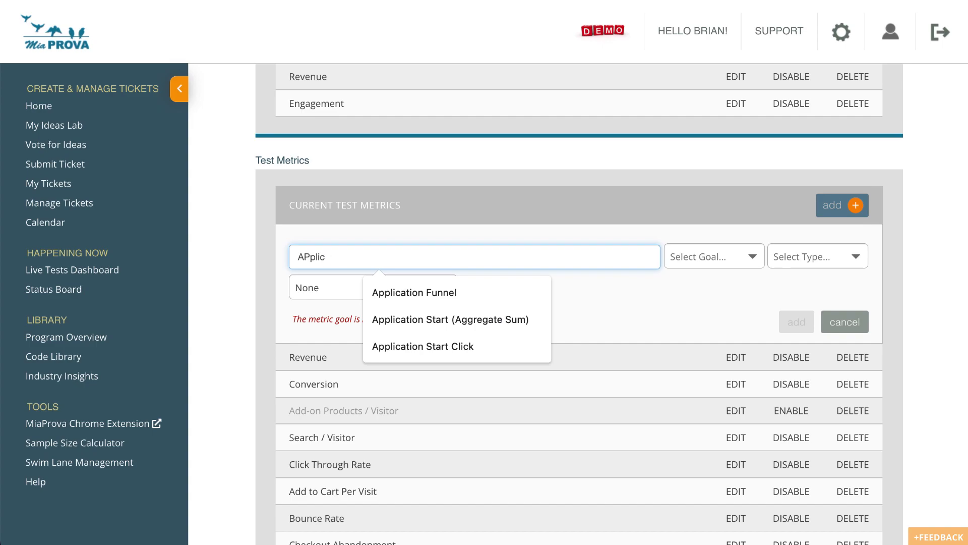
text(atia)
key(ctrl+a)
text(A)
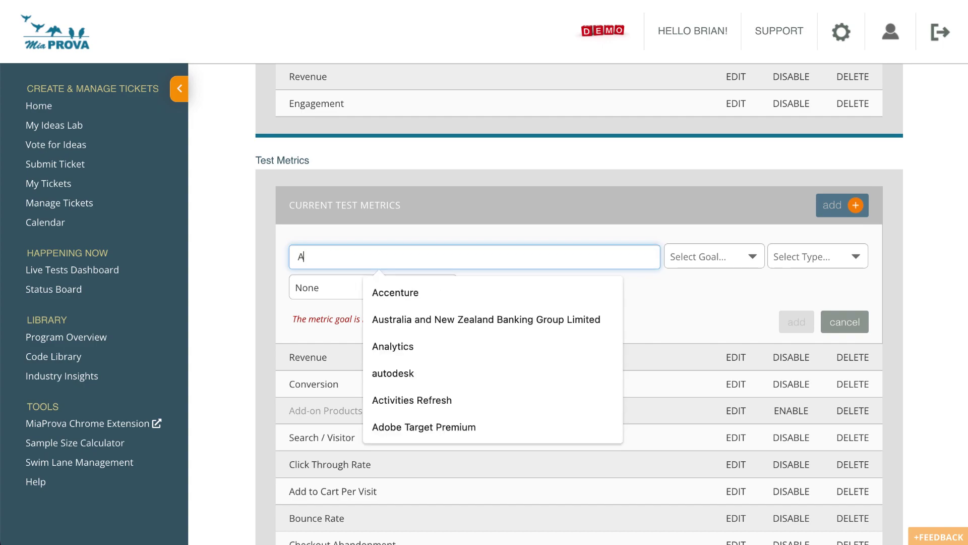
text(pplication Co)
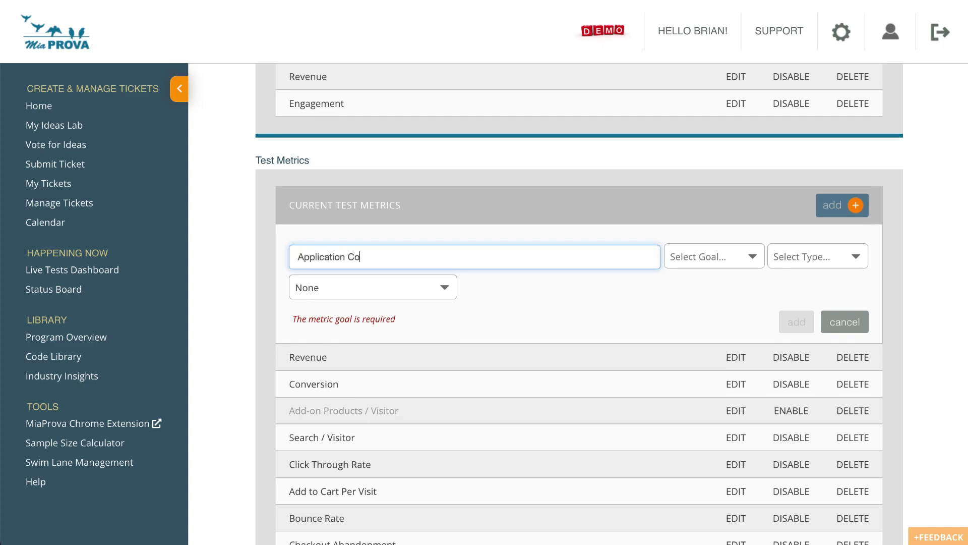
text(mpletes)
Set its goal to Engagement, type Amount and aggregation Sum, then add it.
click(752, 257)
click(730, 303)
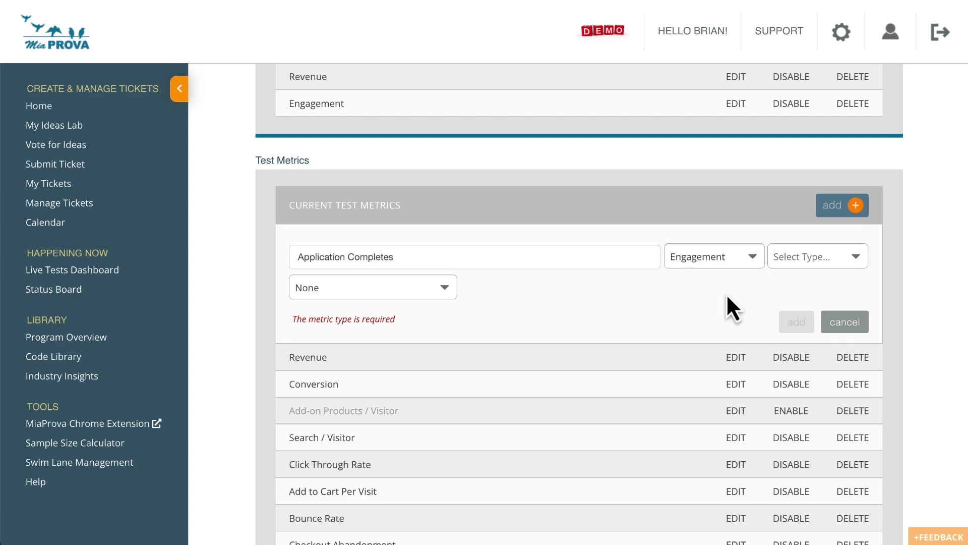
click(812, 257)
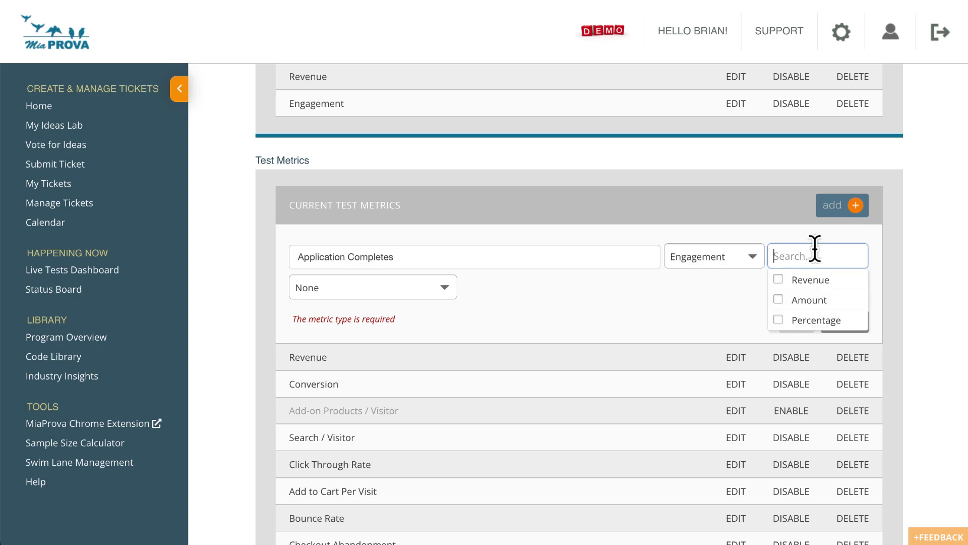
click(809, 300)
click(436, 287)
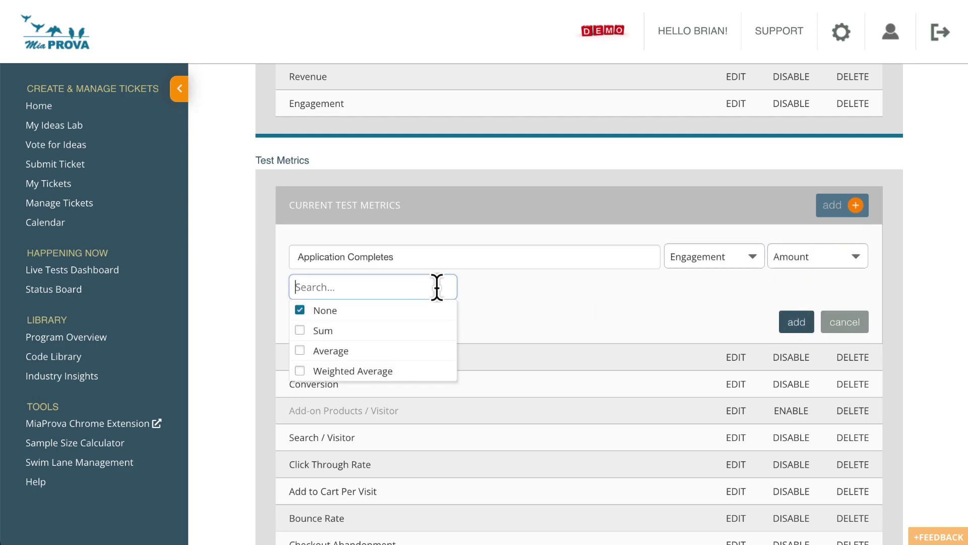
click(356, 335)
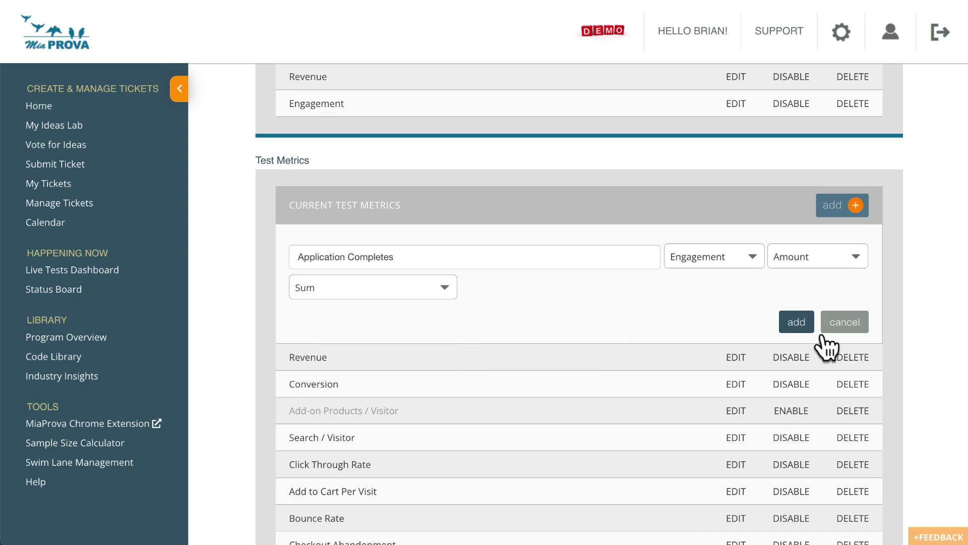
click(794, 326)
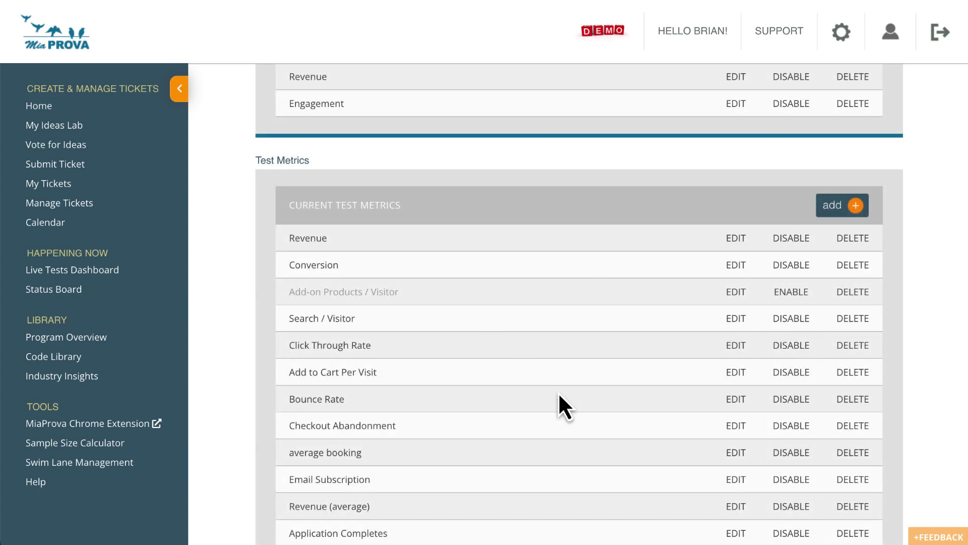
scroll(558, 392, down, 1)
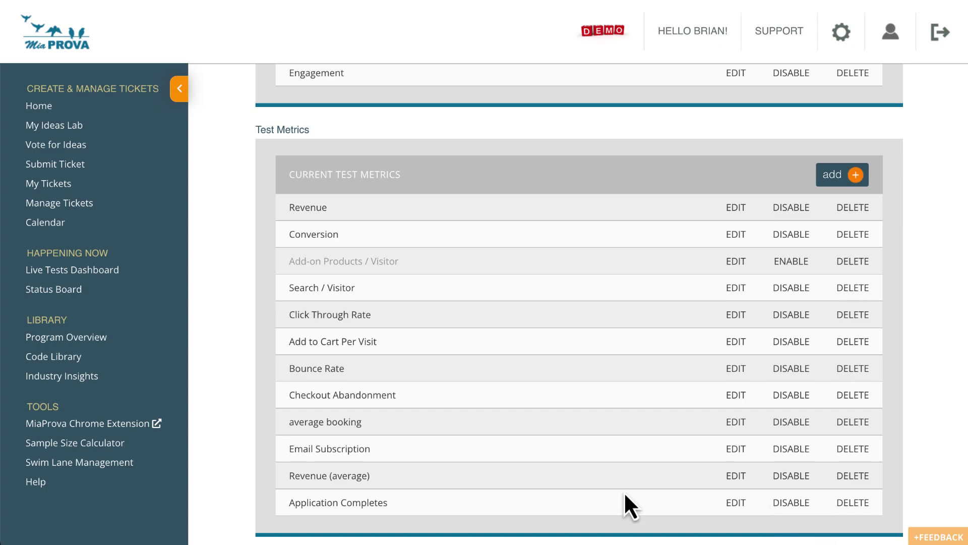
scroll(624, 502, up, 10)
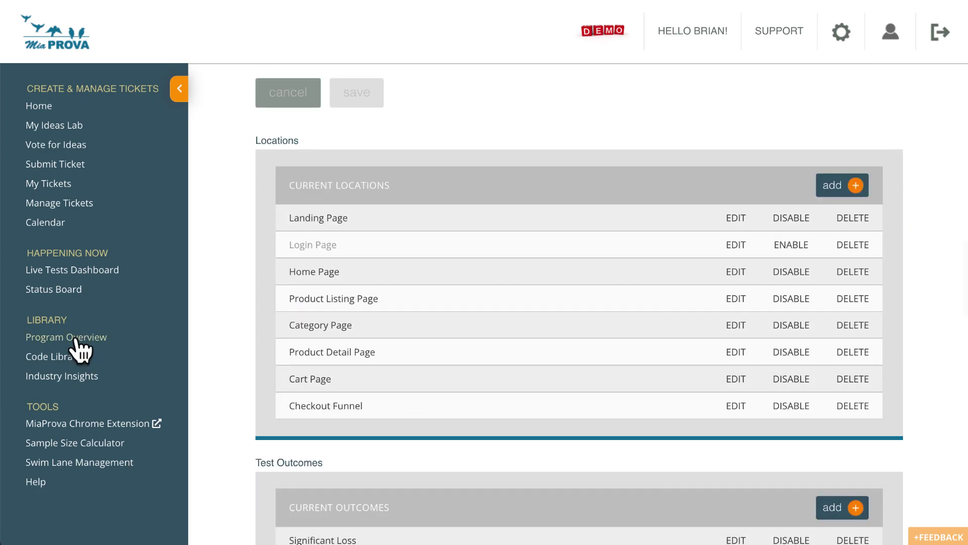
On Program Overview, filter the KPI summaries to the Home Page location, then clear all filters.
click(74, 339)
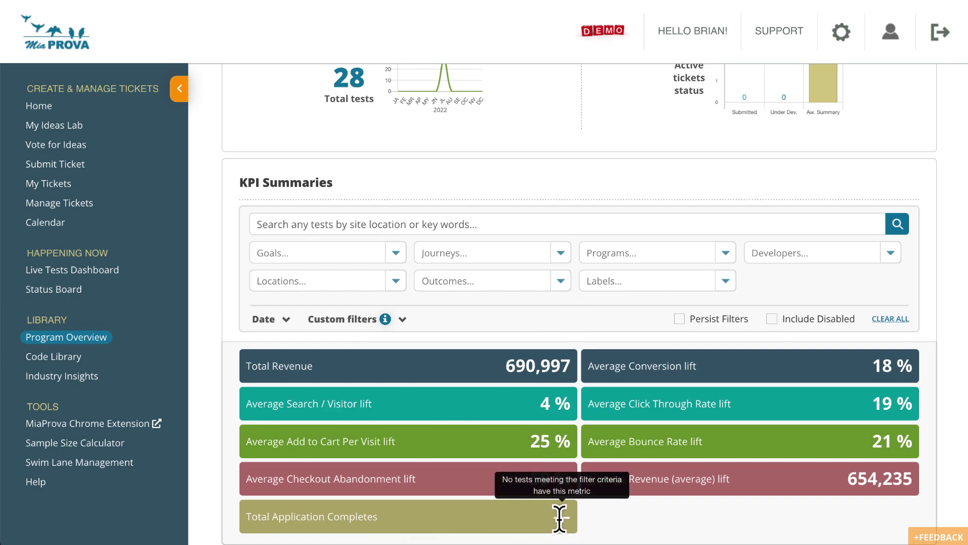
scroll(679, 396, down, 3)
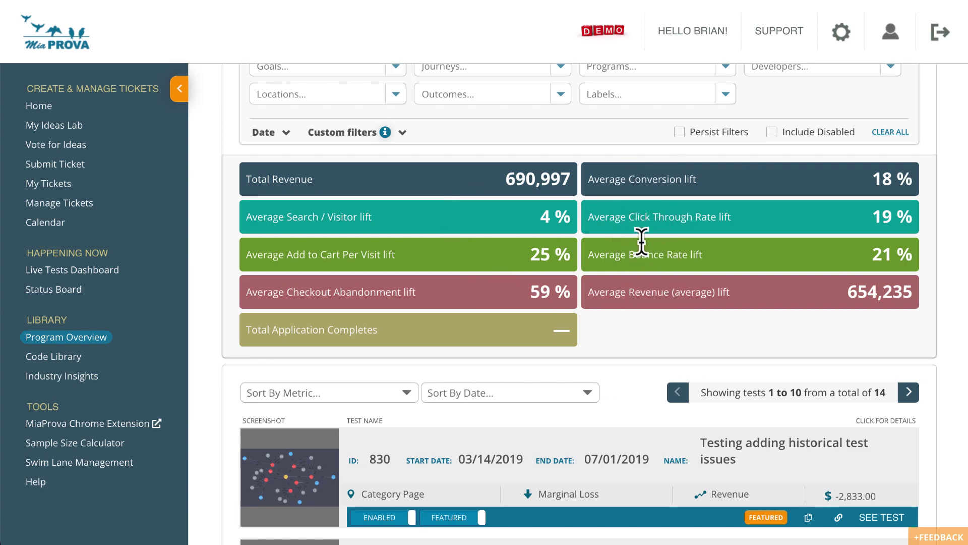
scroll(620, 233, up, 2)
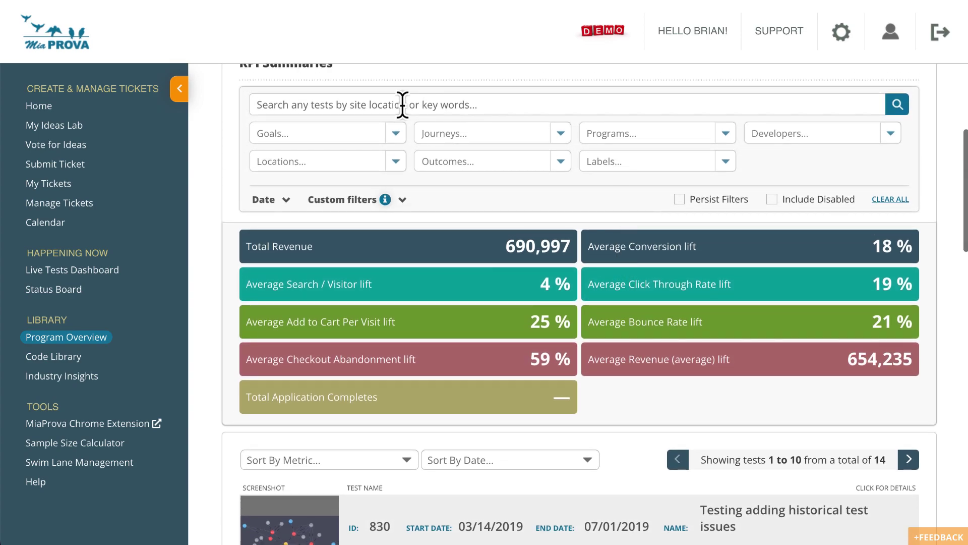
click(359, 162)
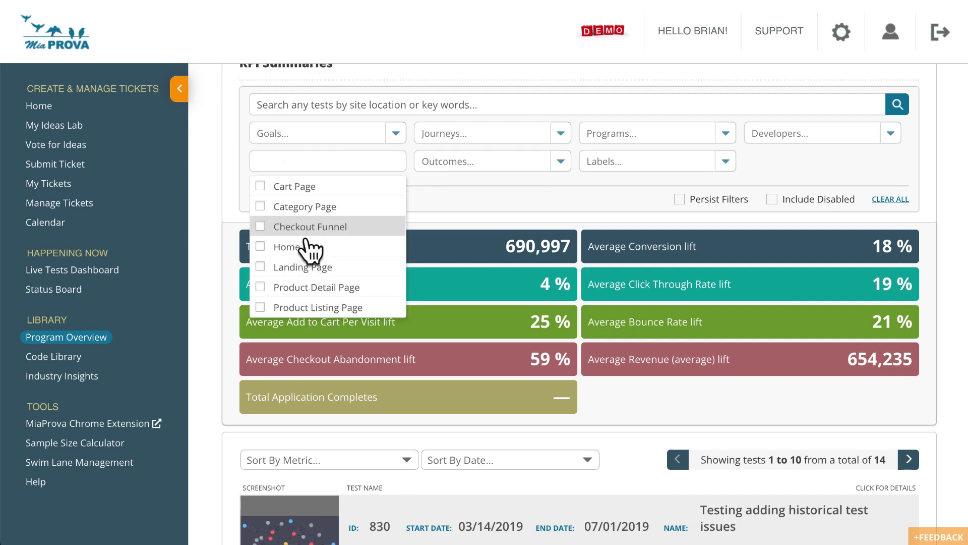
click(281, 247)
click(484, 202)
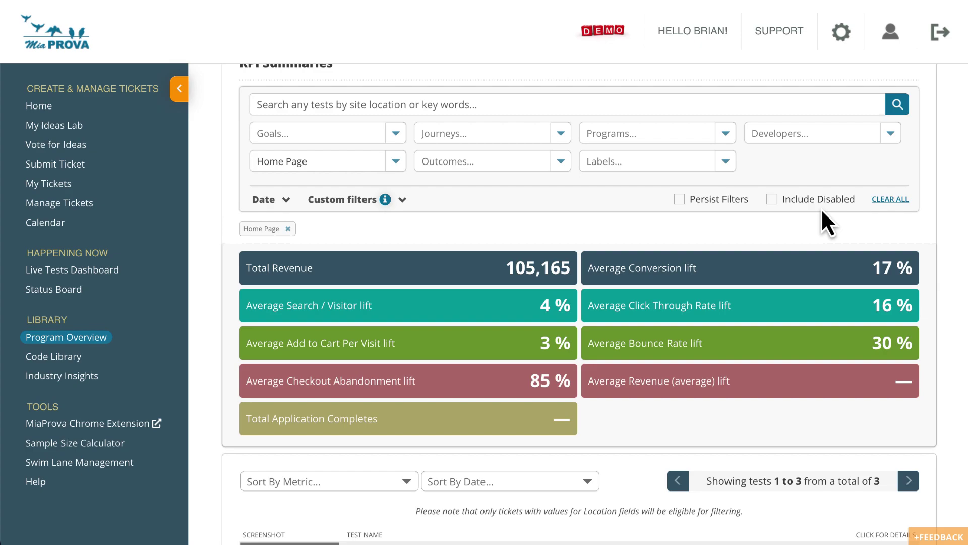
click(890, 200)
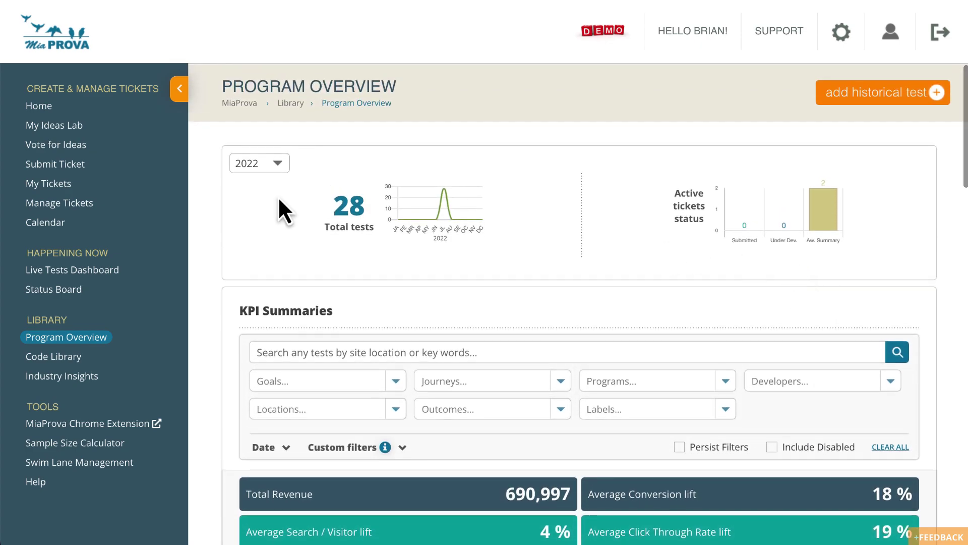
Show the Manage Tickets list of tickets awaiting final analysis and summary.
click(56, 206)
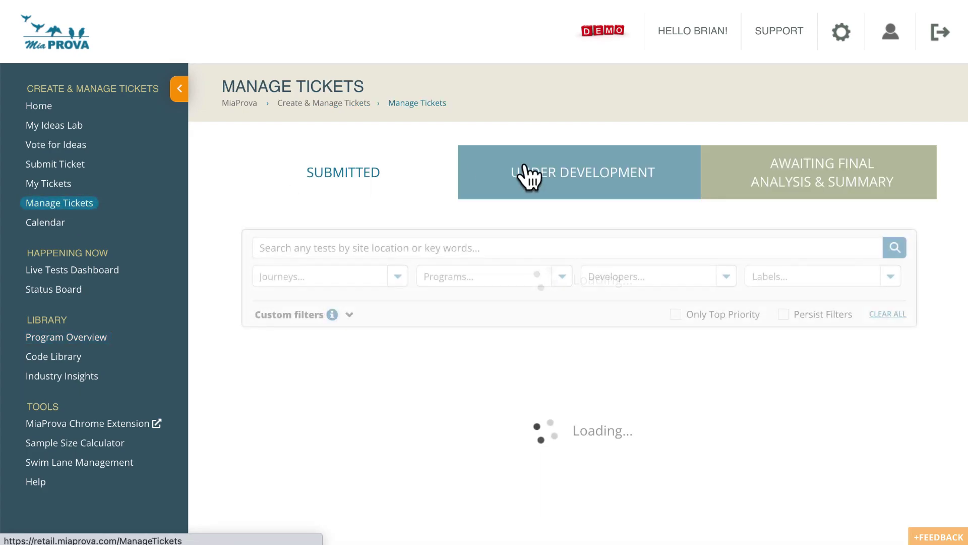
click(799, 182)
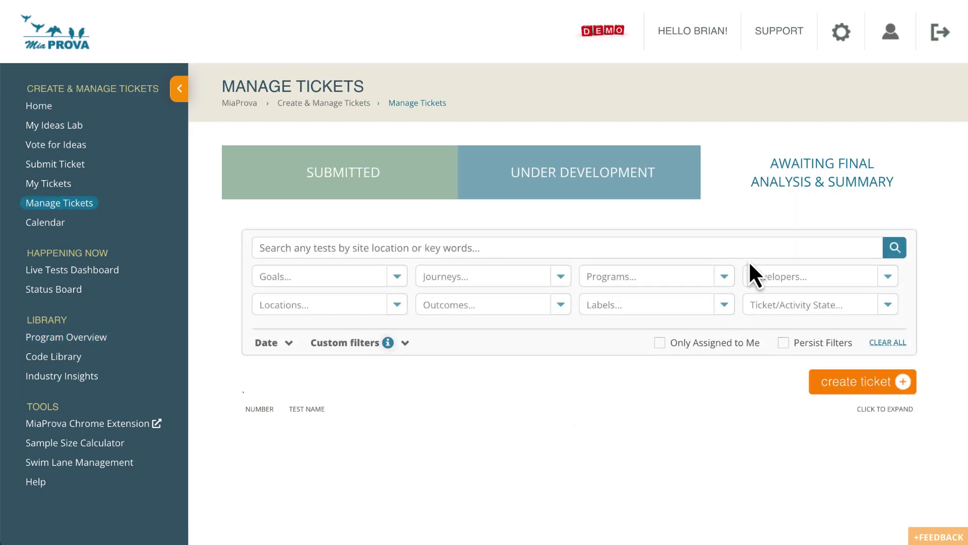
scroll(708, 328, down, 3)
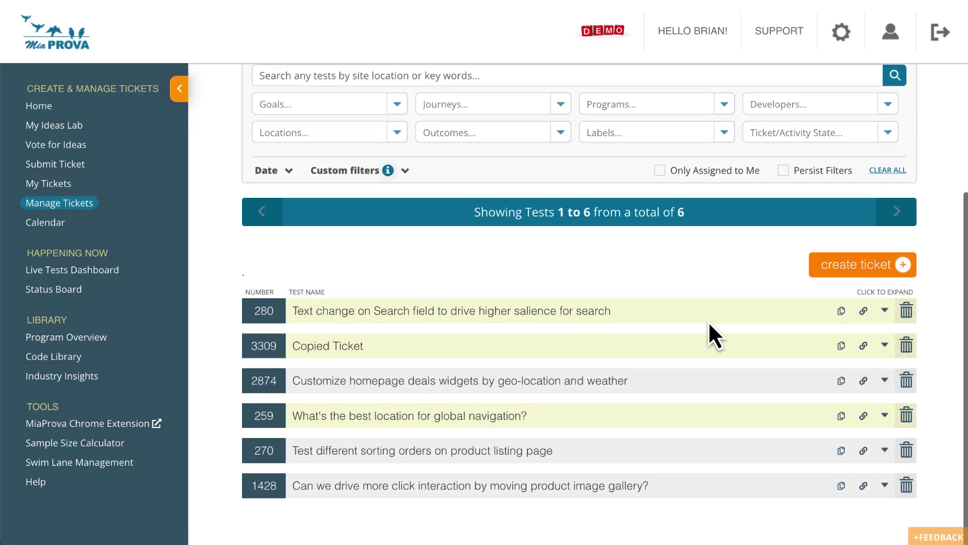
Expand ticket 2874 to view its details.
click(460, 388)
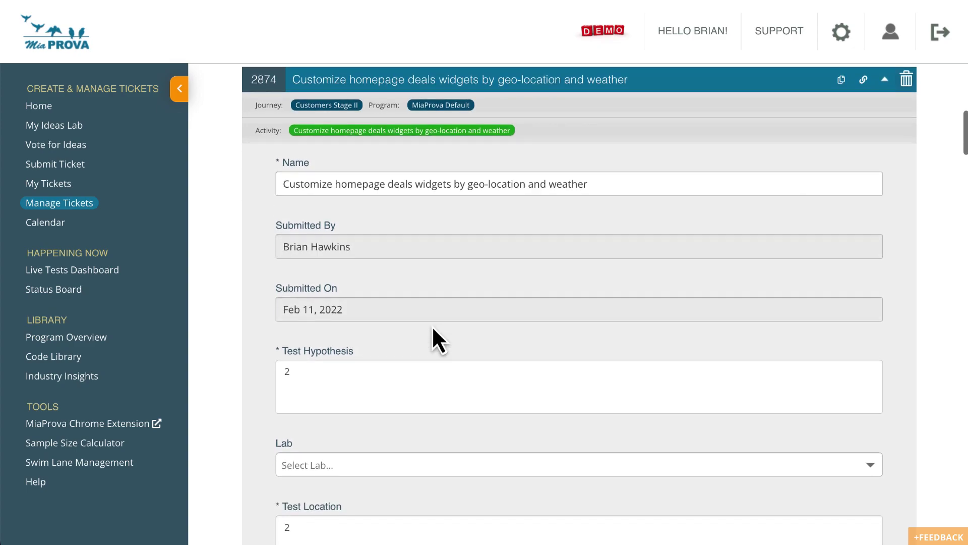
scroll(433, 328, down, 10)
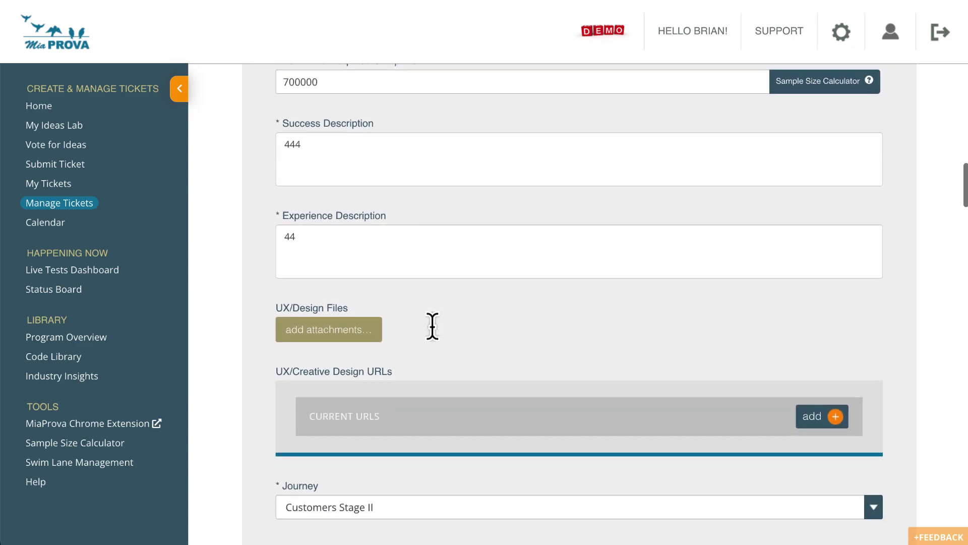
scroll(432, 327, down, 10)
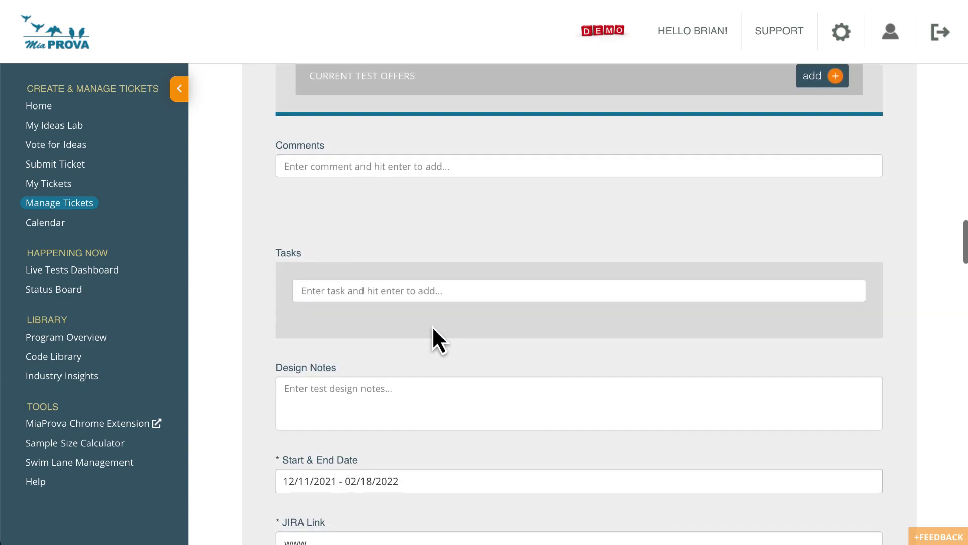
scroll(432, 326, down, 1)
Set the ticket's start and end dates to 07/02/2022 - 09/10/2022.
click(380, 409)
click(353, 444)
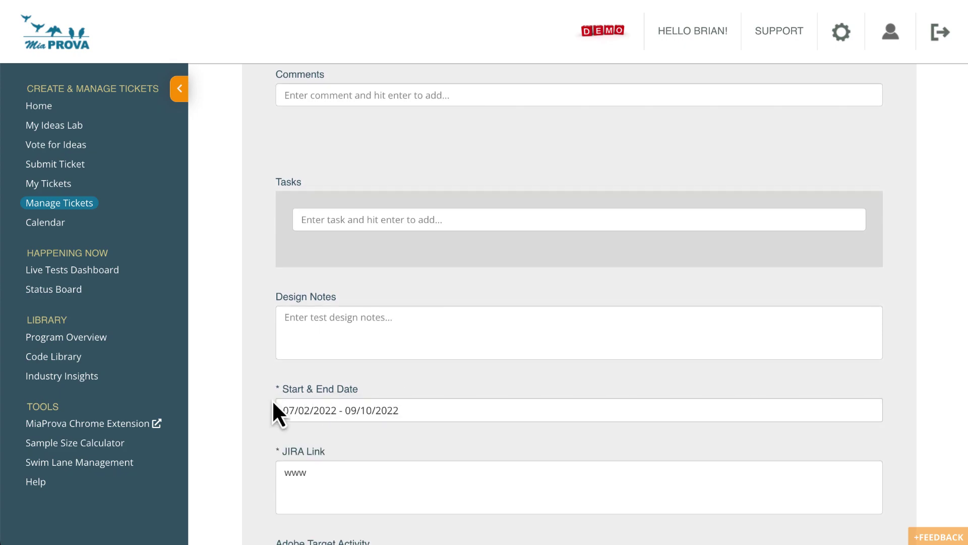
scroll(275, 406, down, 4)
scroll(399, 429, down, 6)
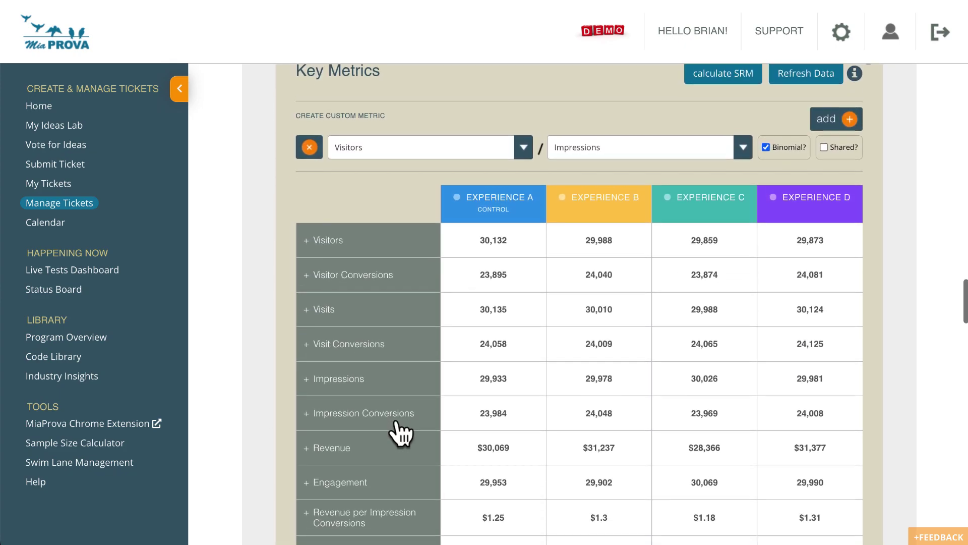
scroll(401, 434, down, 9)
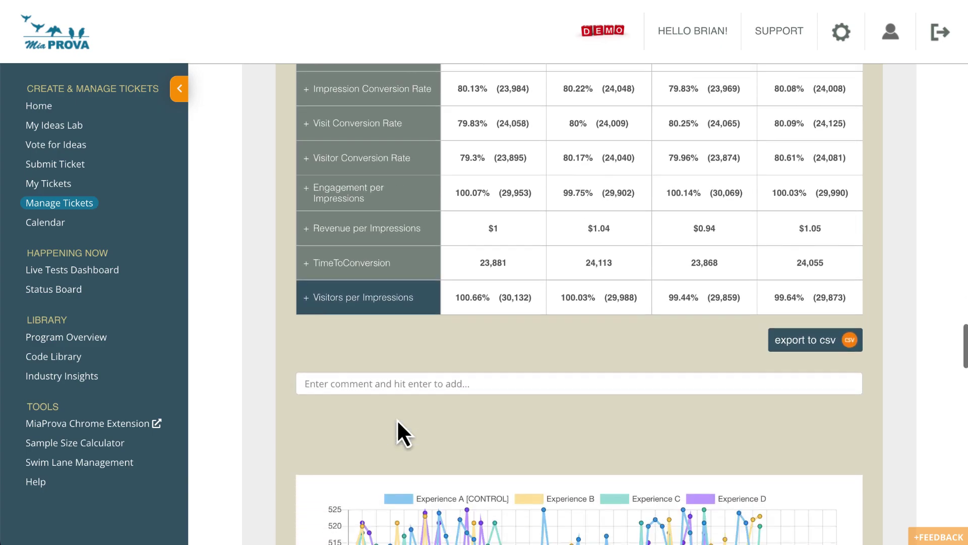
scroll(397, 419, down, 9)
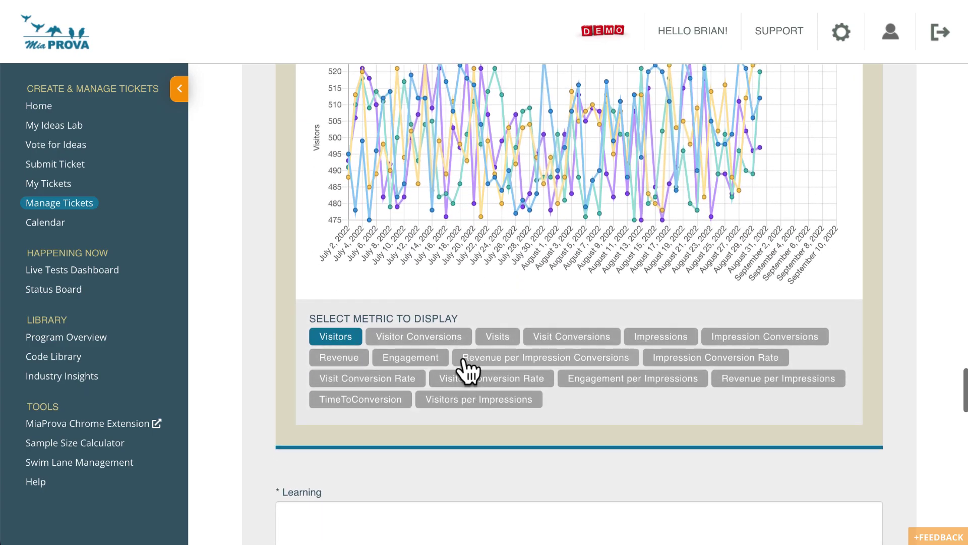
scroll(493, 182, down, 6)
Enter 'Visitors respond to Get Started vs. Start now.' in the ticket's Learning field.
click(382, 202)
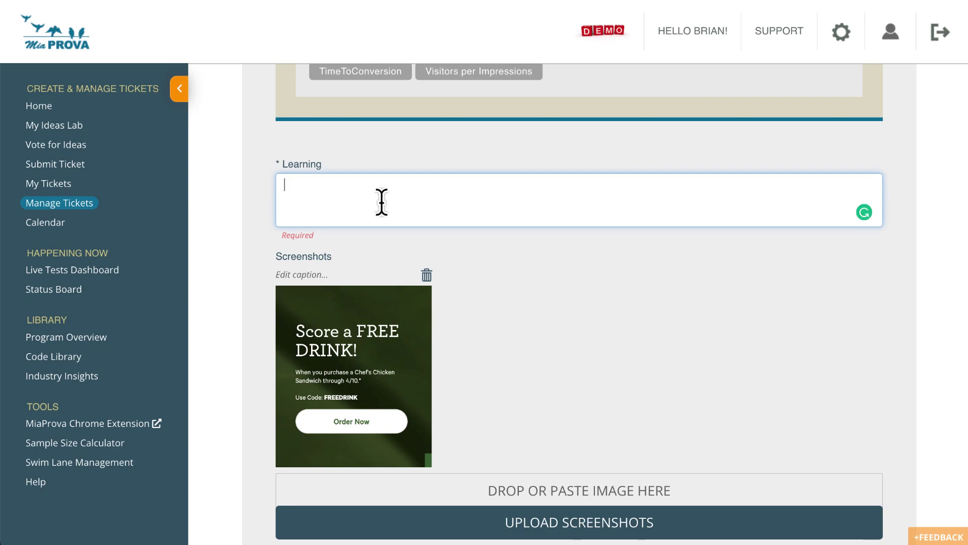
text(Visito)
text(ors )
text(resp)
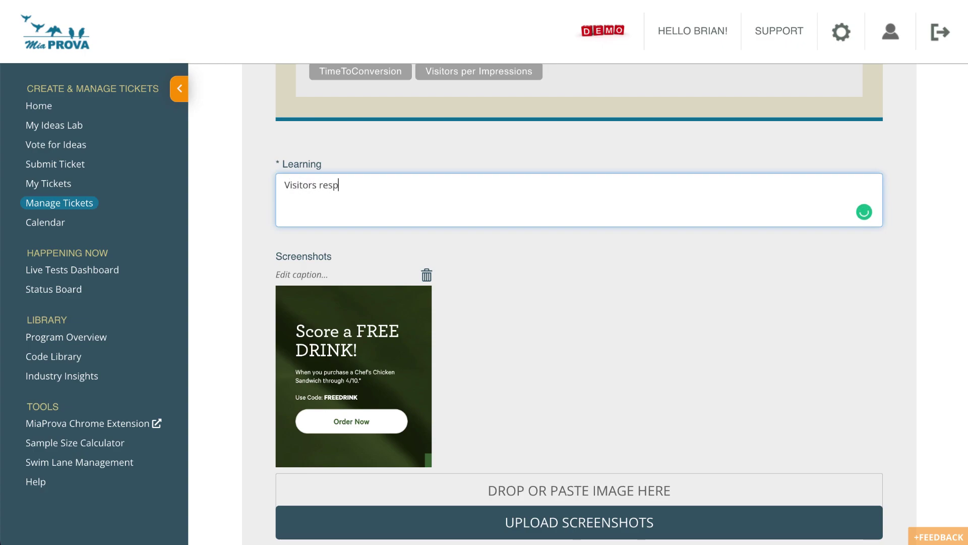
text(nd wel)
text(Get St)
text(arted vs)
text(. Start now)
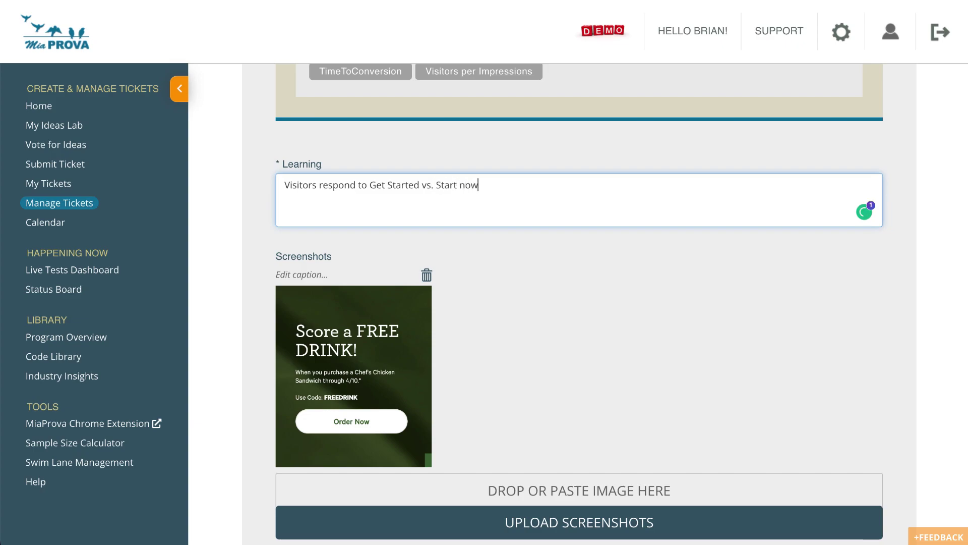
text(.)
scroll(446, 346, down, 4)
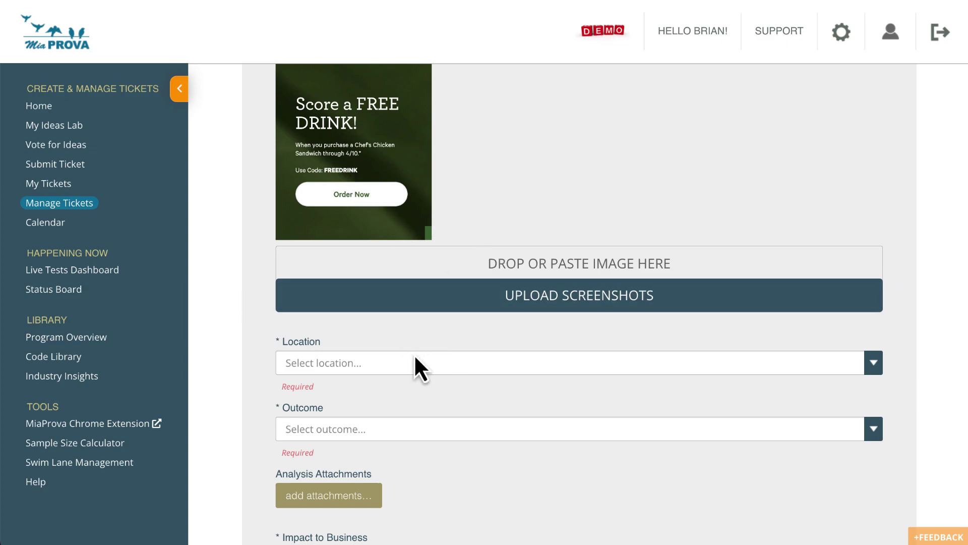
Set the ticket's Location to Home Page and Outcome to Significant Win.
click(414, 359)
click(386, 431)
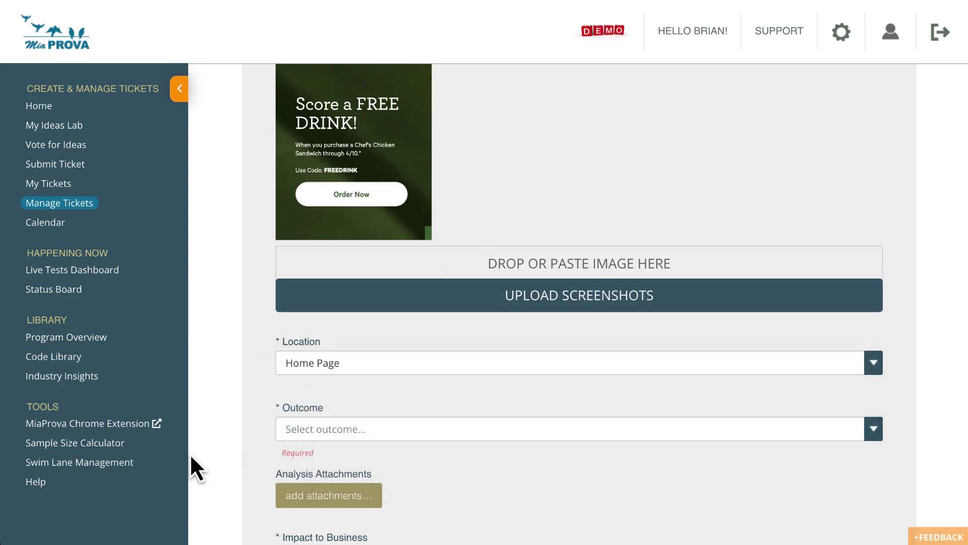
click(349, 429)
click(352, 511)
scroll(237, 437, down, 5)
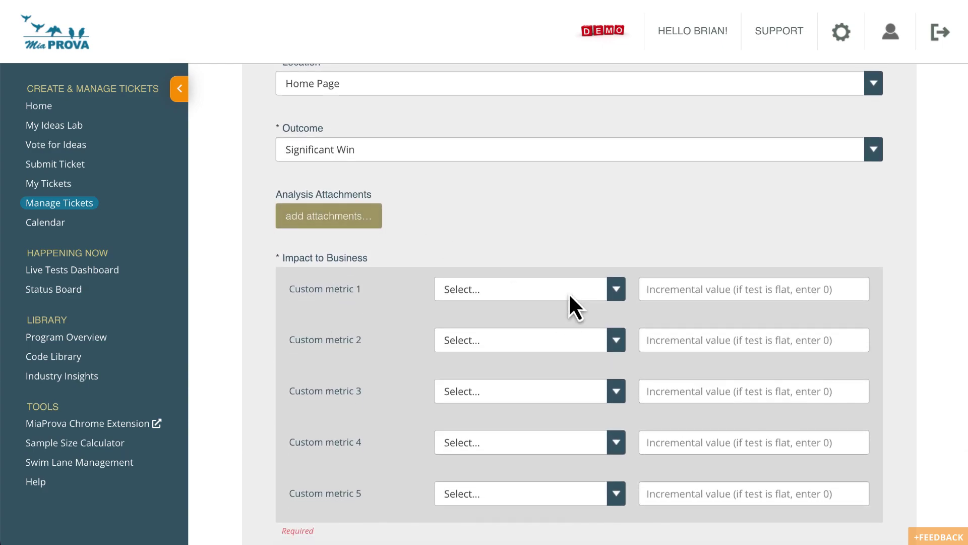
scroll(570, 297, down, 2)
Set Custom metric 1 to Application Completes with an incremental value of 125.
click(550, 186)
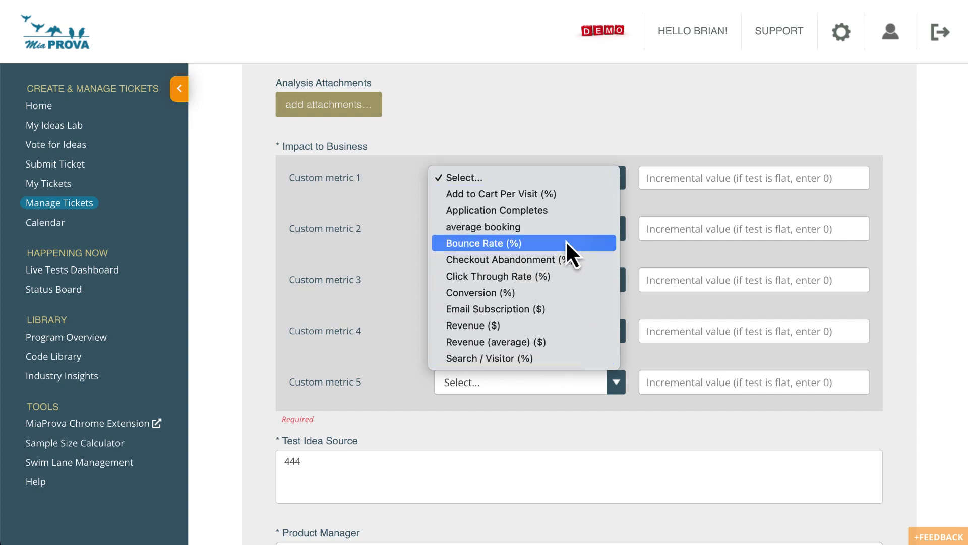
click(561, 211)
click(706, 177)
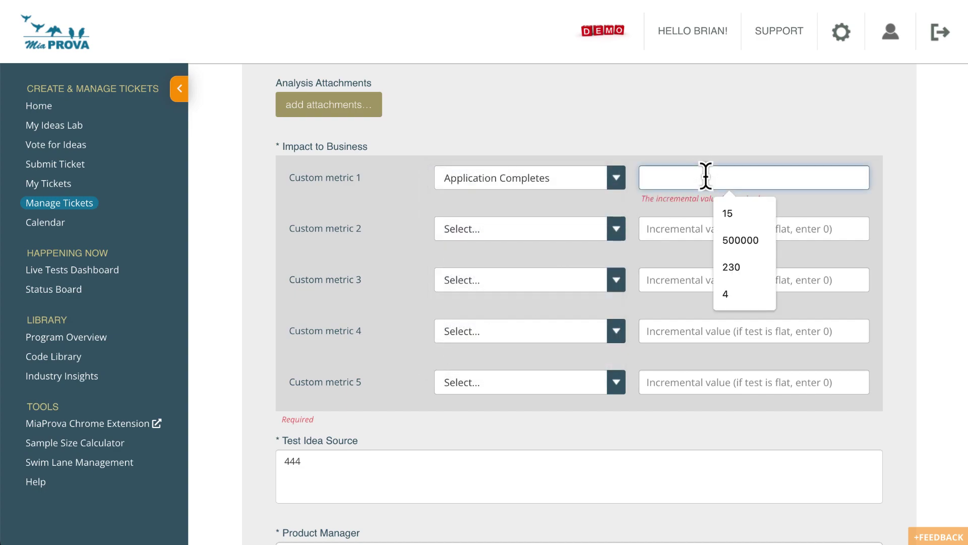
text(125)
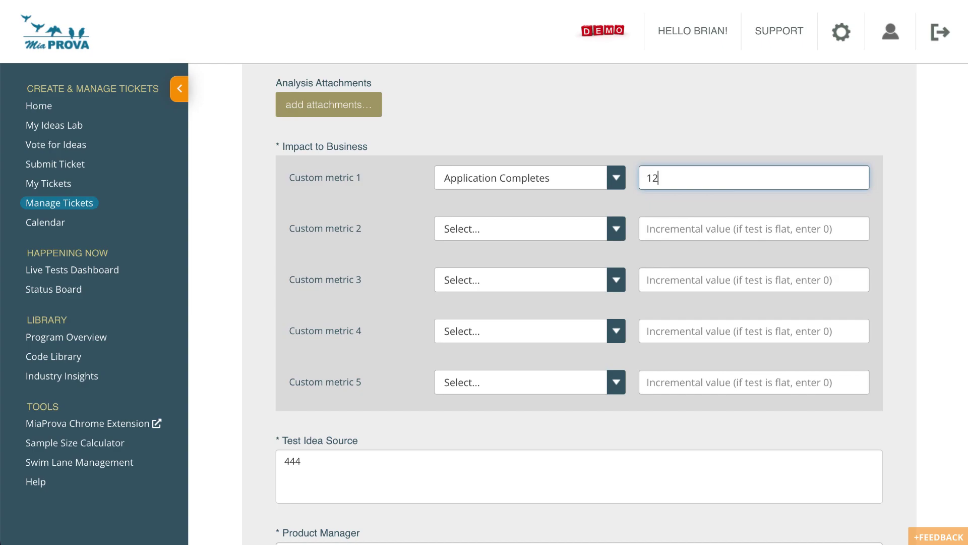
click(699, 148)
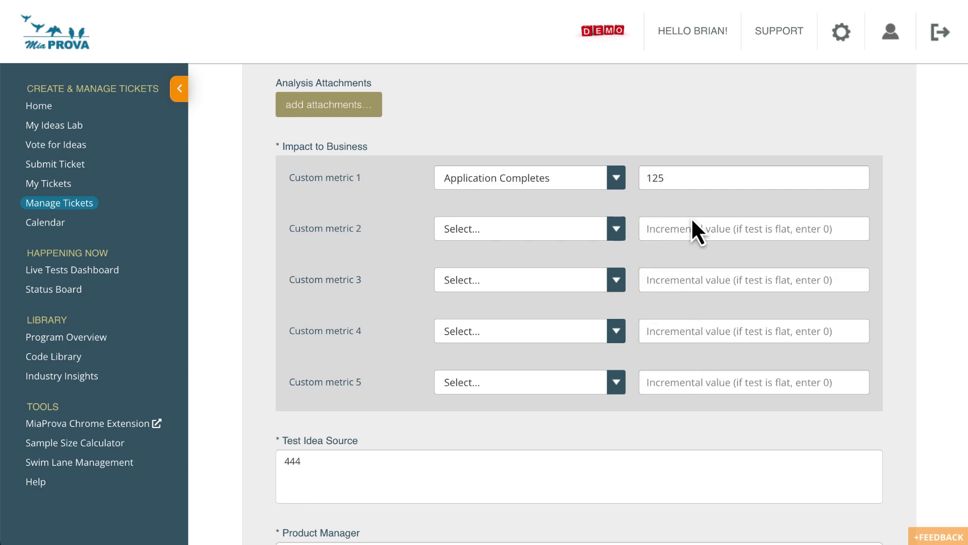
Expand the Visit Conversion Rate row to show improvement, chance to differ and difference interval.
scroll(704, 318, up, 15)
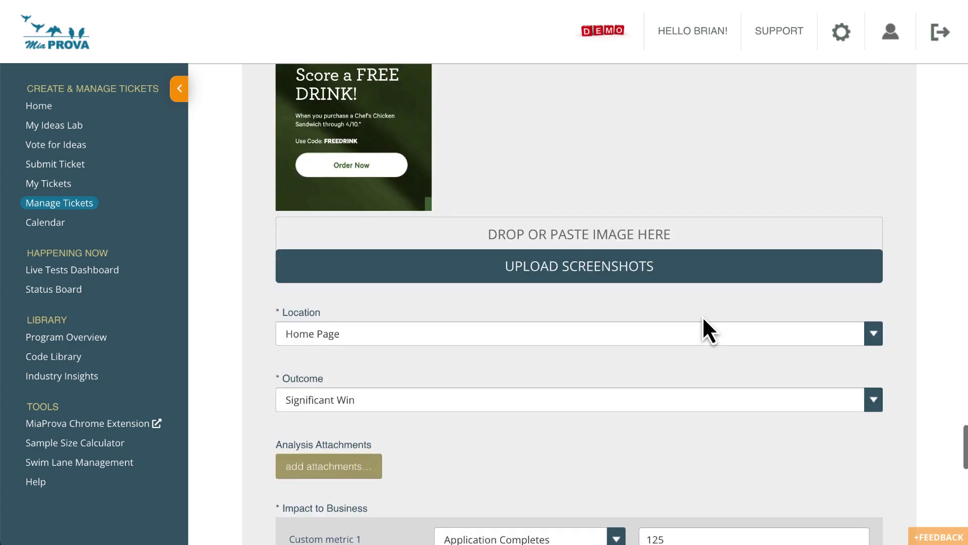
scroll(703, 321, up, 10)
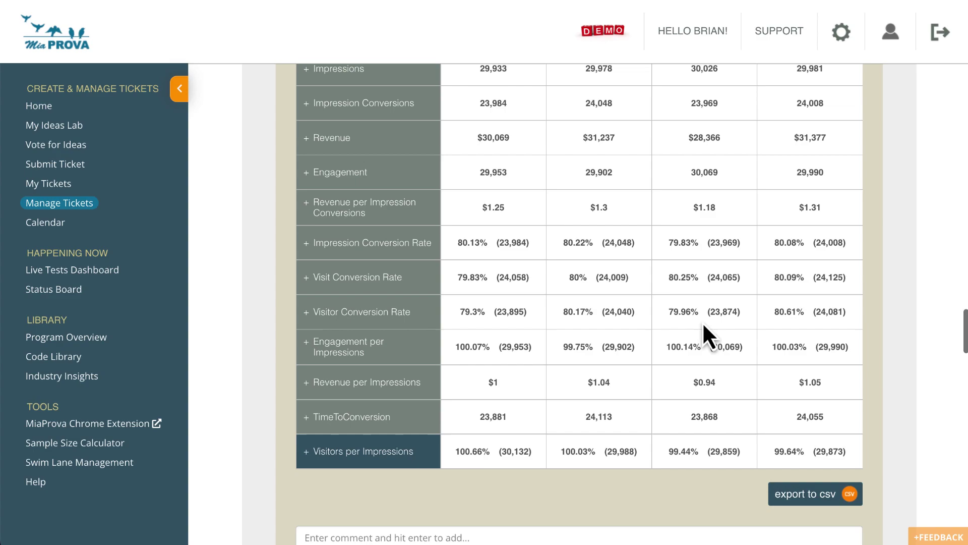
click(360, 274)
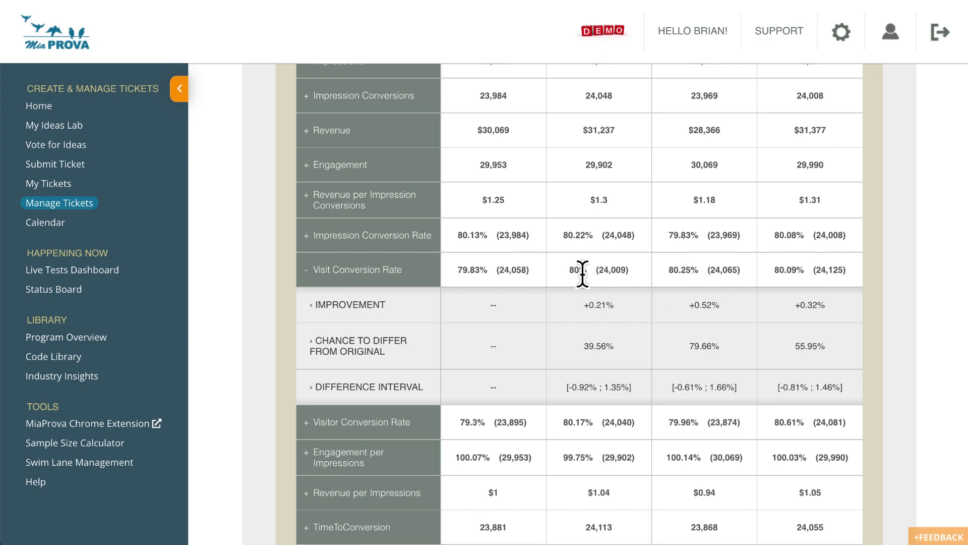
scroll(673, 298, down, 4)
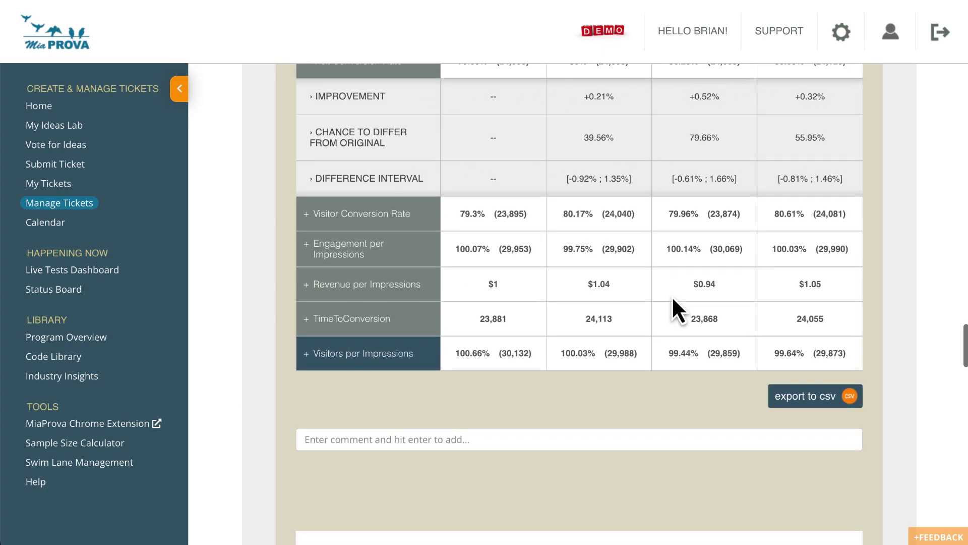
scroll(673, 298, down, 20)
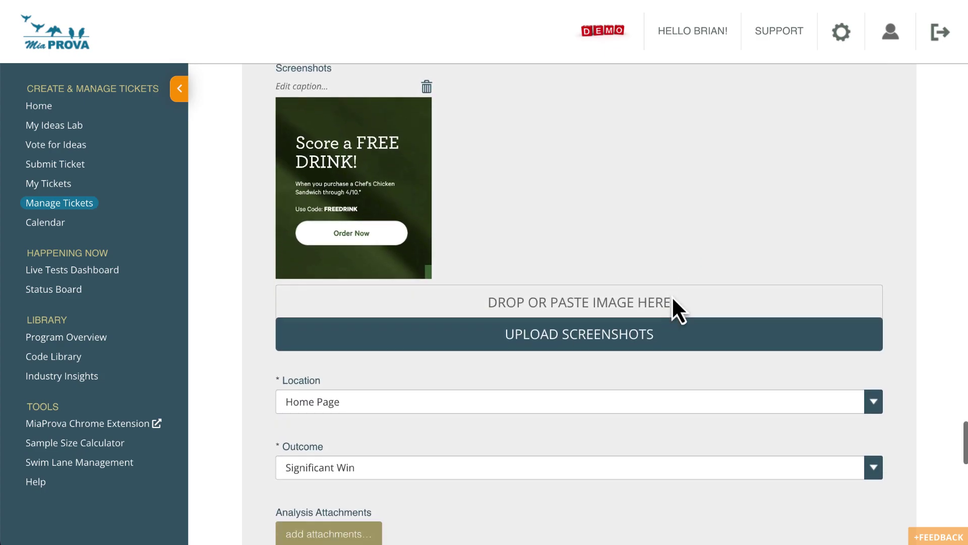
scroll(671, 299, down, 1)
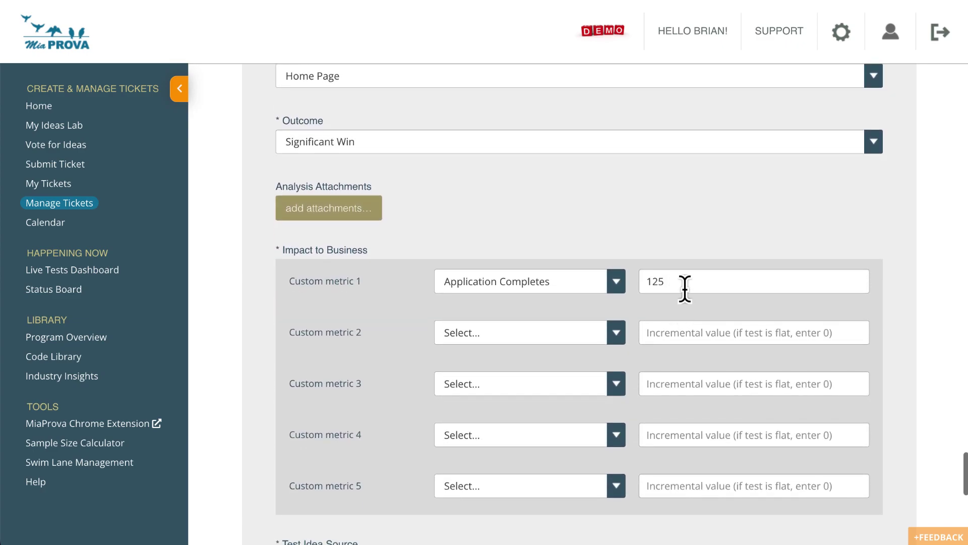
scroll(695, 353, down, 9)
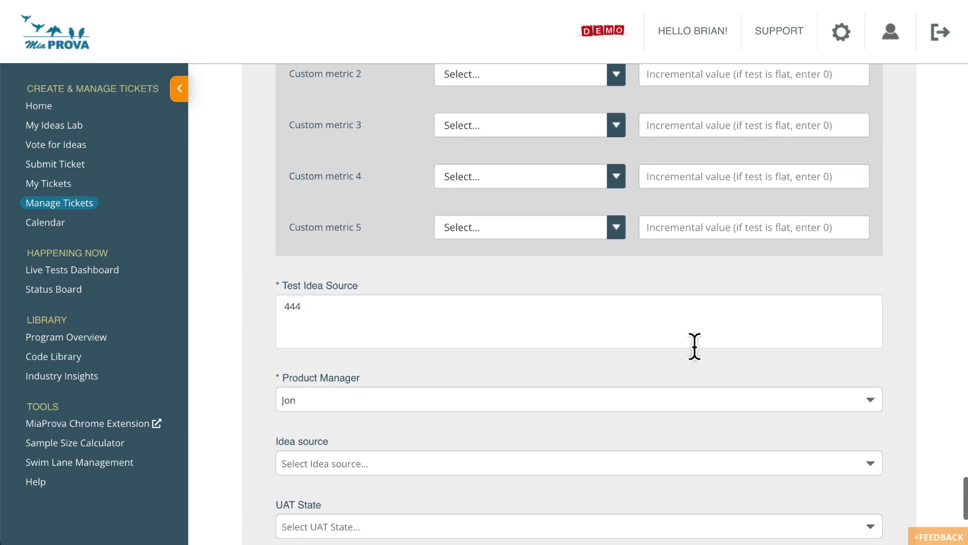
scroll(695, 353, down, 1)
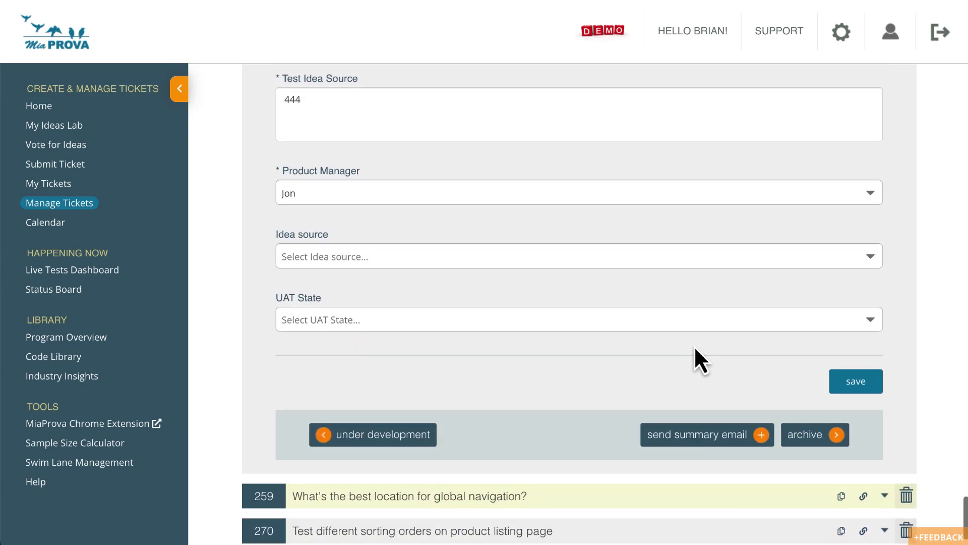
Cancel the unsaved-changes archive prompt and save the ticket's edits.
click(810, 442)
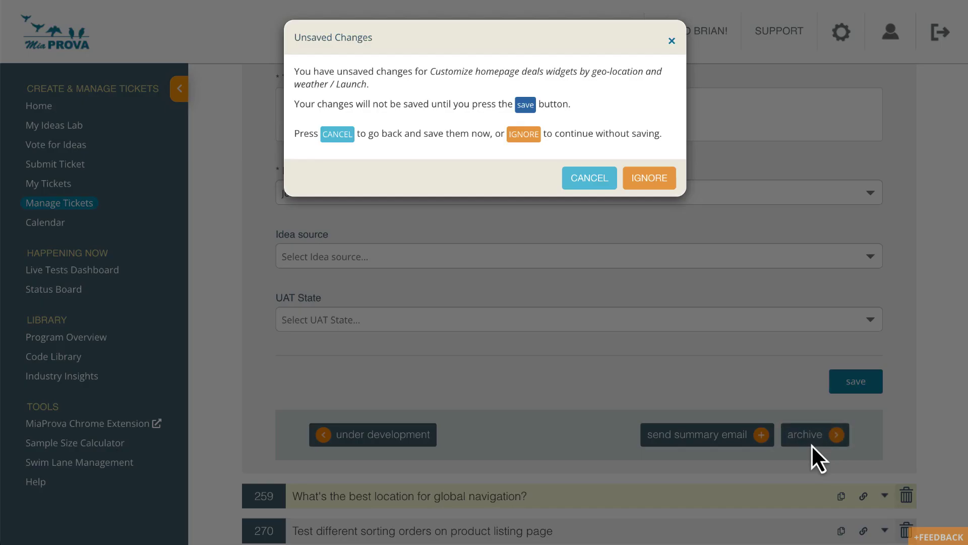
click(588, 184)
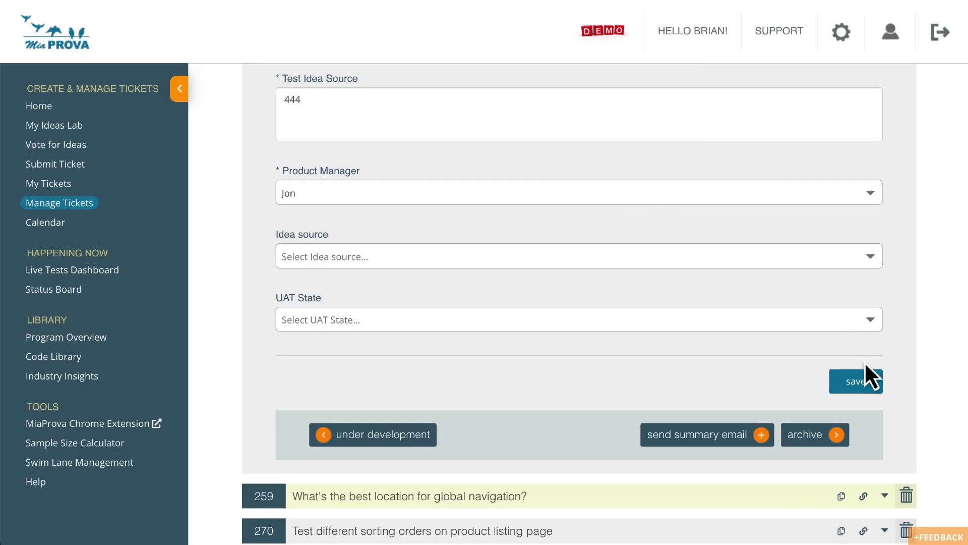
click(867, 376)
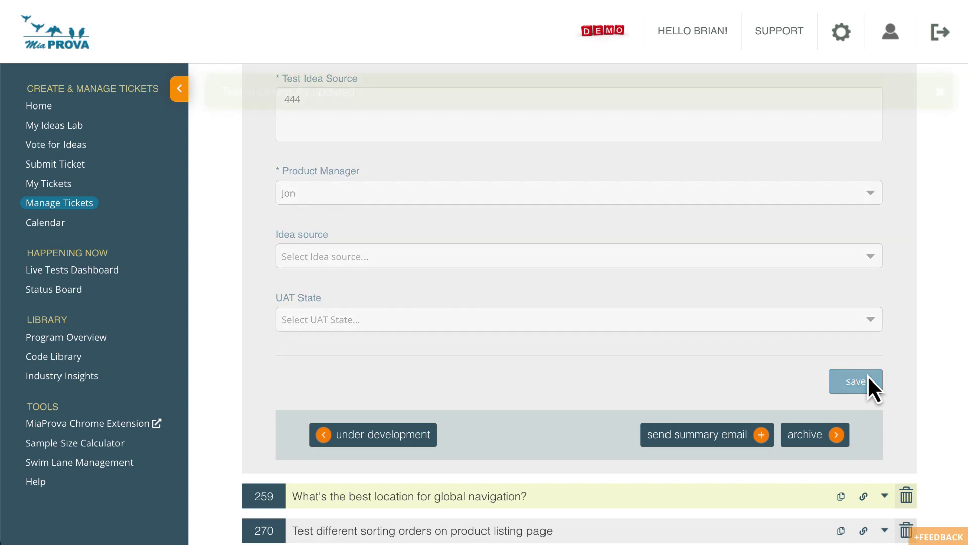
Close the summary email without sending and archive ticket 2874.
click(700, 438)
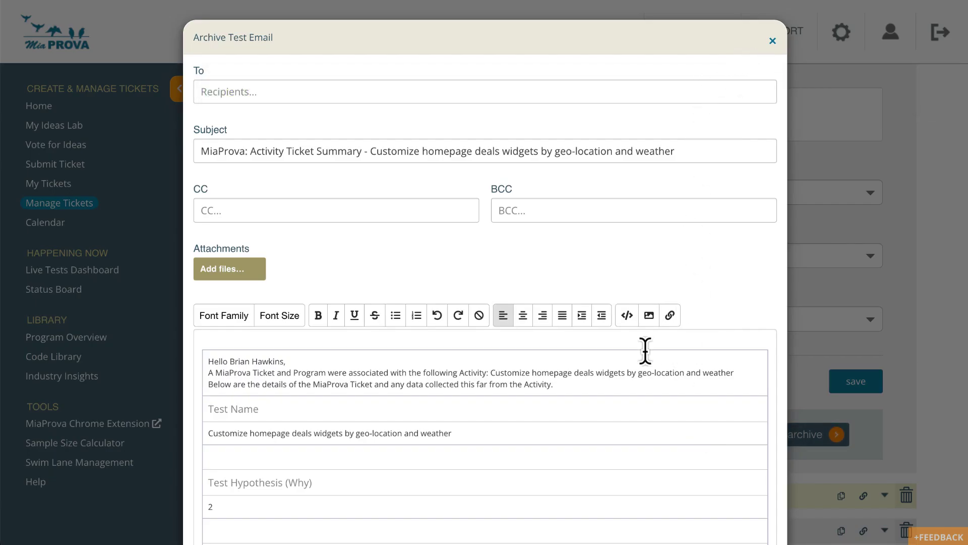
scroll(645, 349, down, 3)
scroll(646, 350, down, 4)
scroll(646, 350, up, 7)
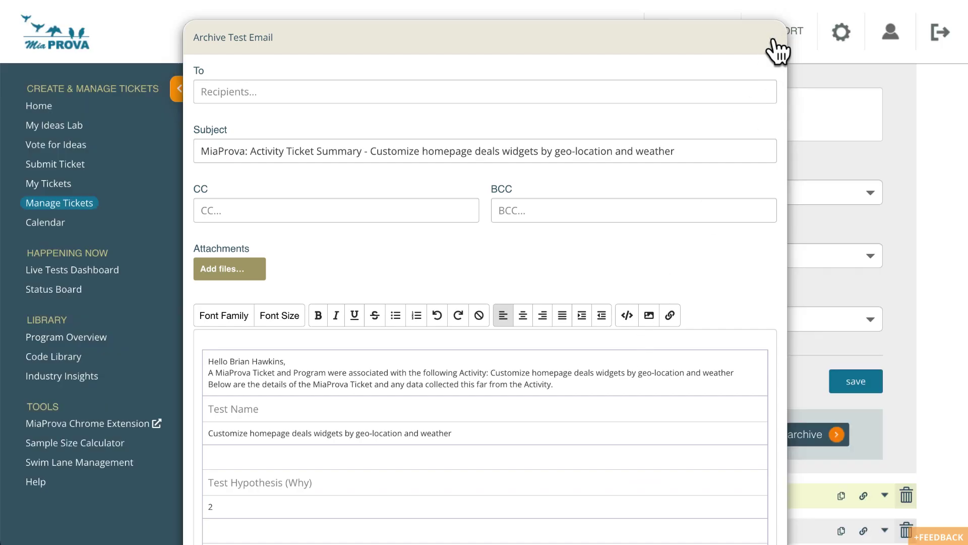
click(772, 41)
click(804, 435)
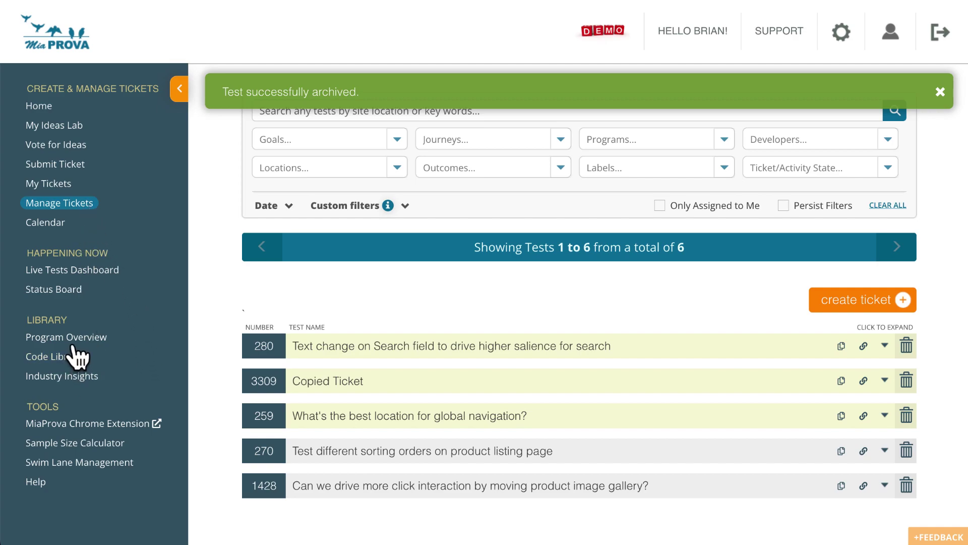
Open Program Overview and check that the Total Application Completes KPI tile shows 125.
click(74, 343)
scroll(304, 258, down, 5)
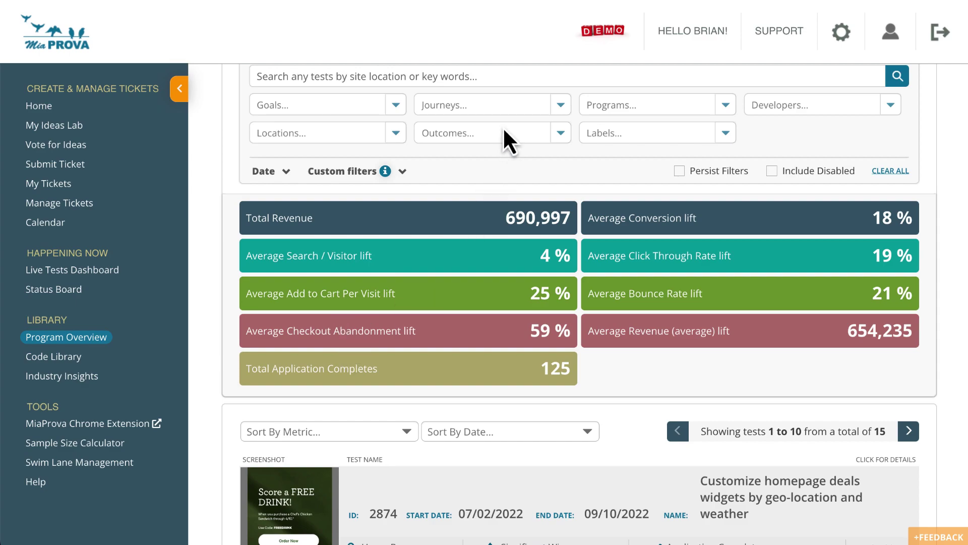
click(504, 114)
click(583, 81)
scroll(645, 376, up, 2)
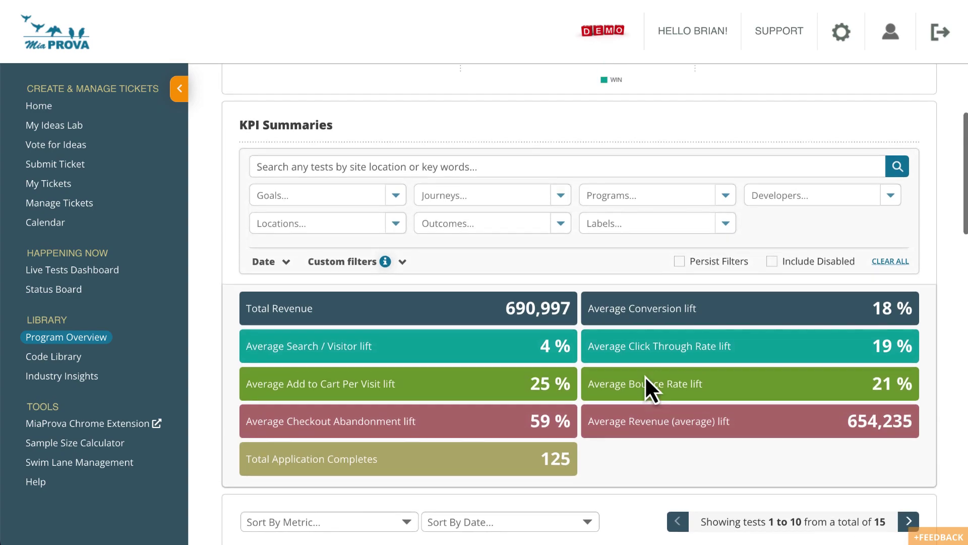
scroll(646, 376, down, 1)
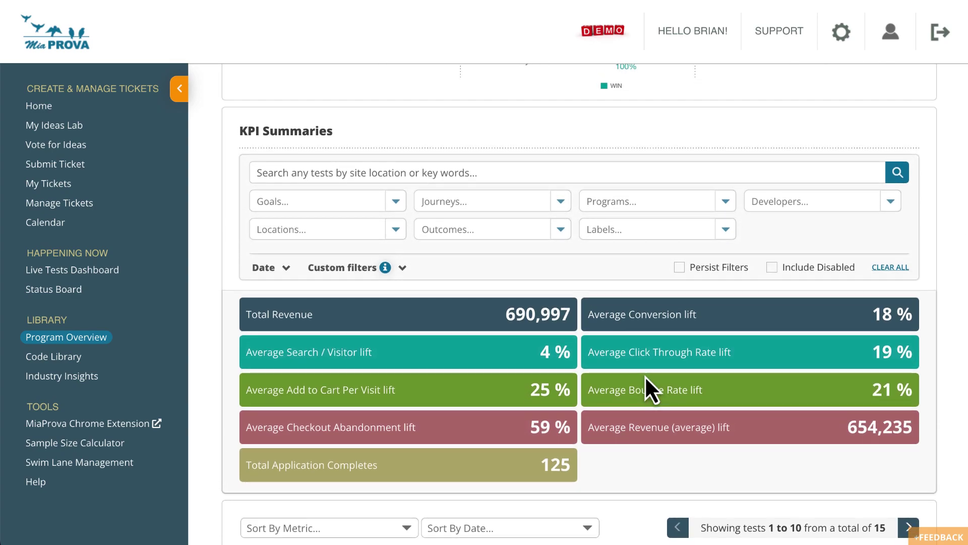